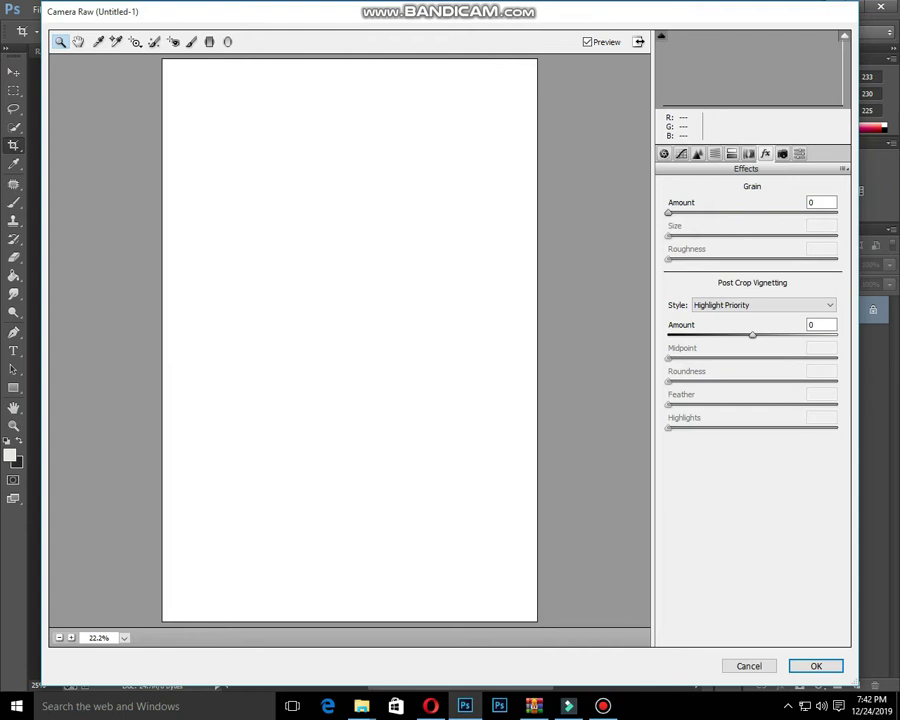
Step: Darken the page corners with a Highlight Priority post-crop vignette: amount -54, midpoint 50, roundness +9, highlights 3, with an adjusted feather
left_click_drag(752, 405, 760, 381)
mouse_move(668, 428)
left_mouse_down()
mouse_move(729, 428)
mouse_move(673, 428)
left_mouse_up()
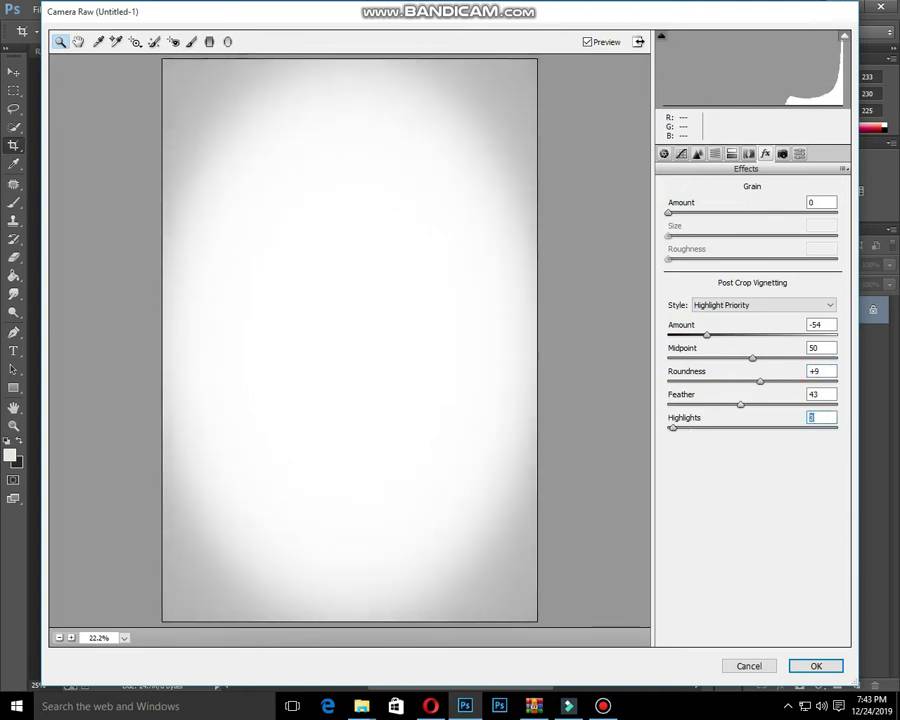
key("shift+Up")
key("shift+Up")
key("shift+Up")
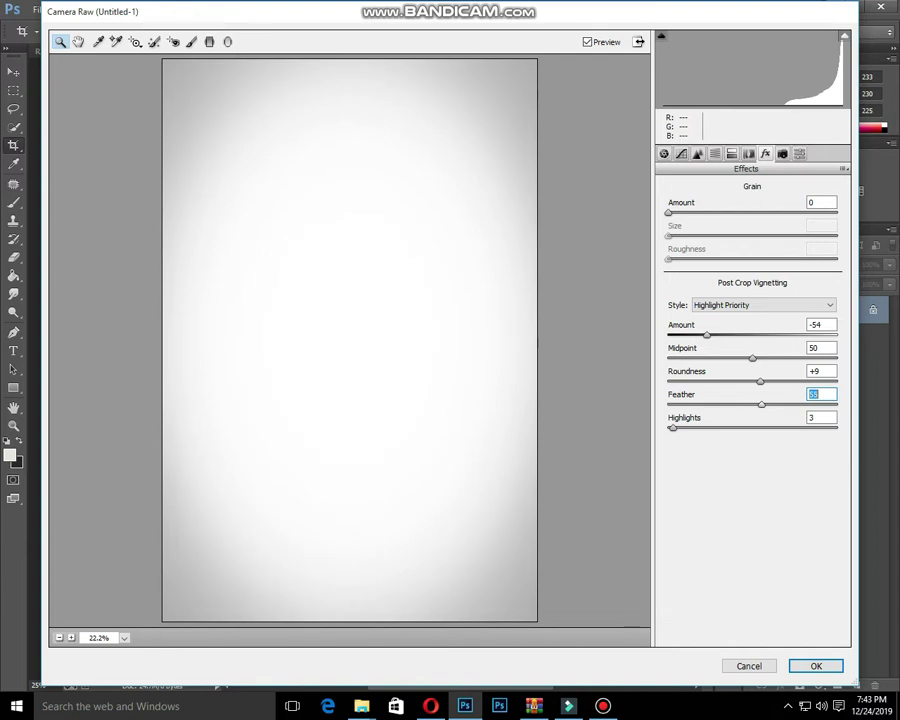
key("shift+Down")
key("shift+Down")
key("Return")
key("ctrl+minus")
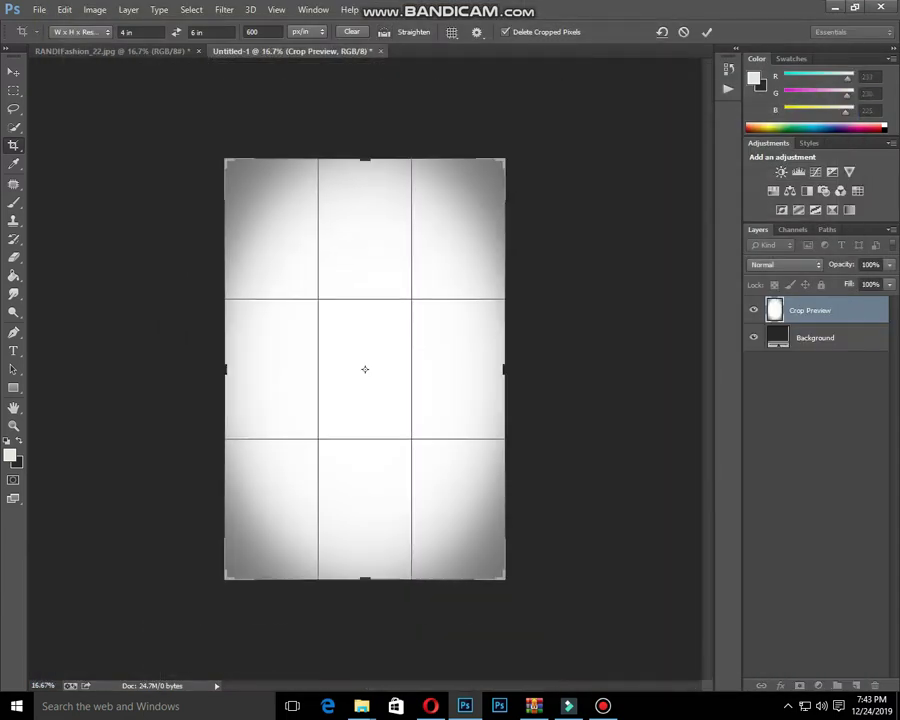
key("Return")
Step: Place the glass bottle image from the desktop into Untitled-1, scaled slightly smaller and moved a little left of centre
key("super+d")
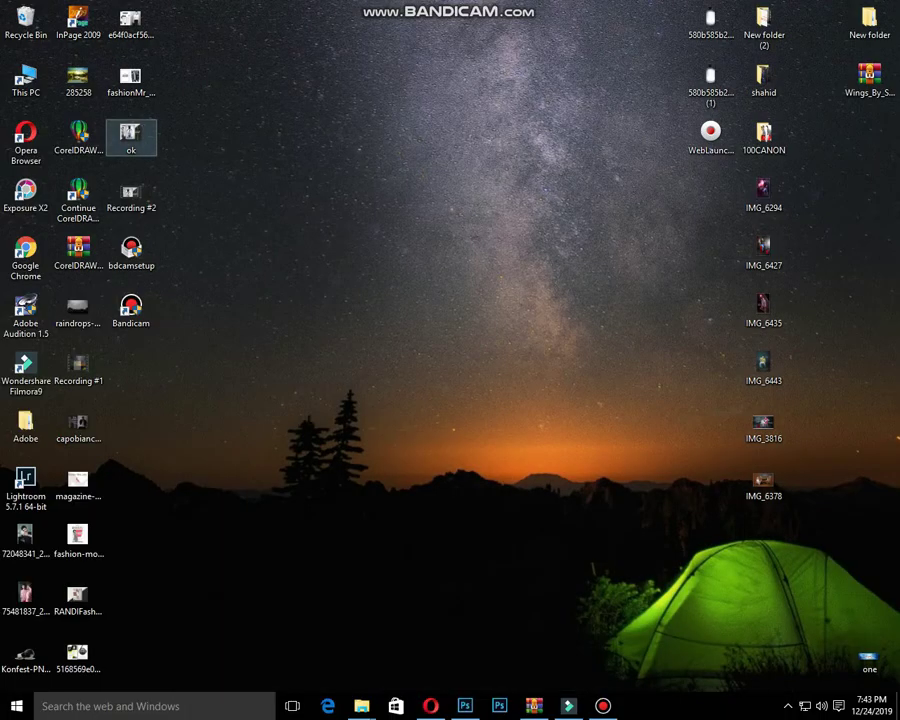
left_click(131, 84)
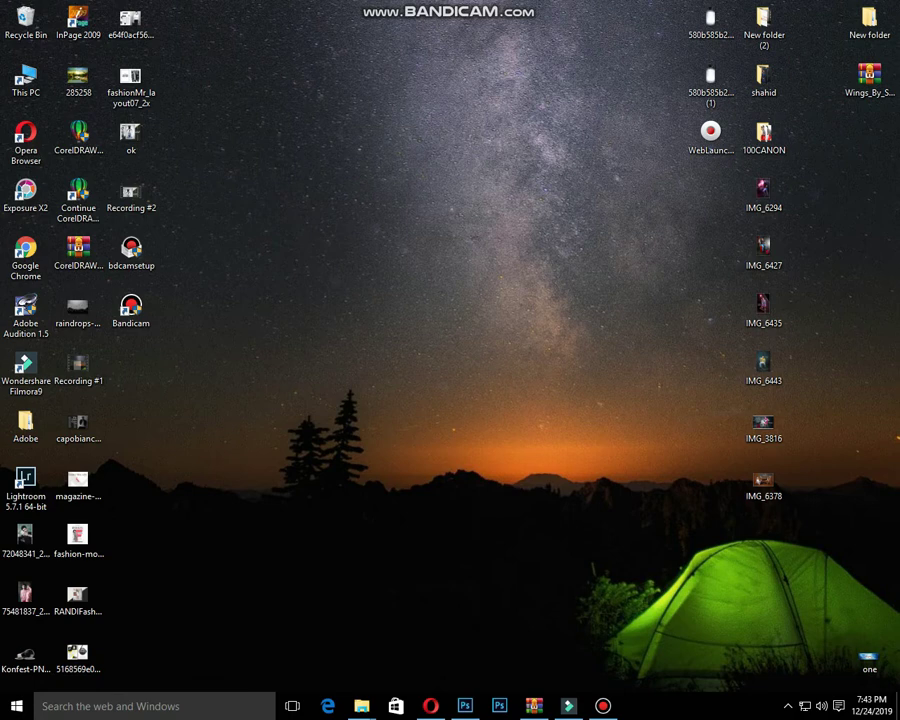
left_click_drag(710, 78, 365, 370)
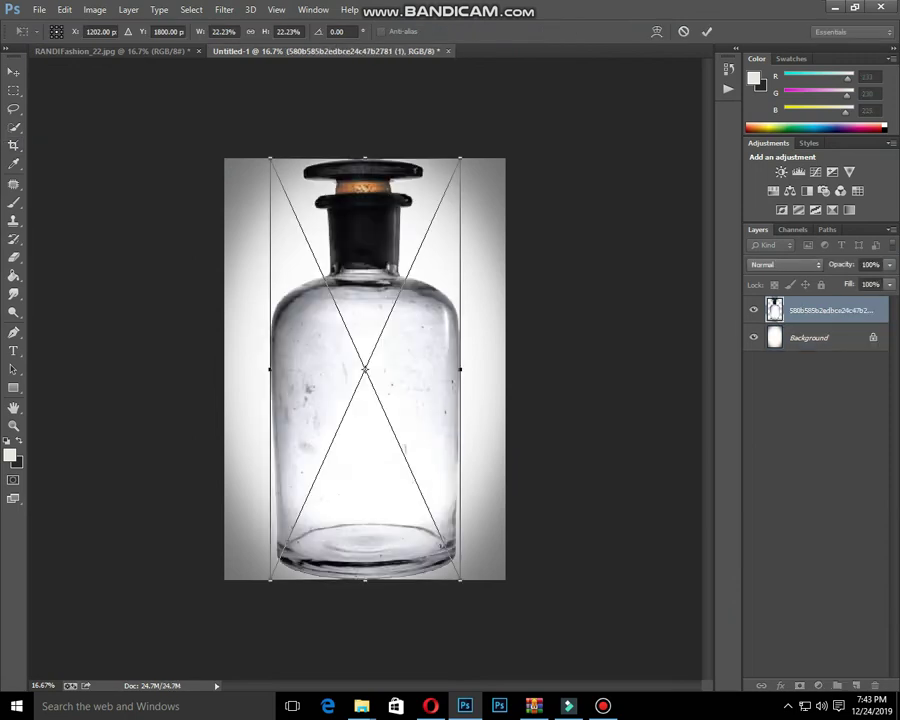
left_click_drag(460, 158, 450, 181)
left_click_drag(385, 258, 364, 256)
key("Return")
key("ctrl+0")
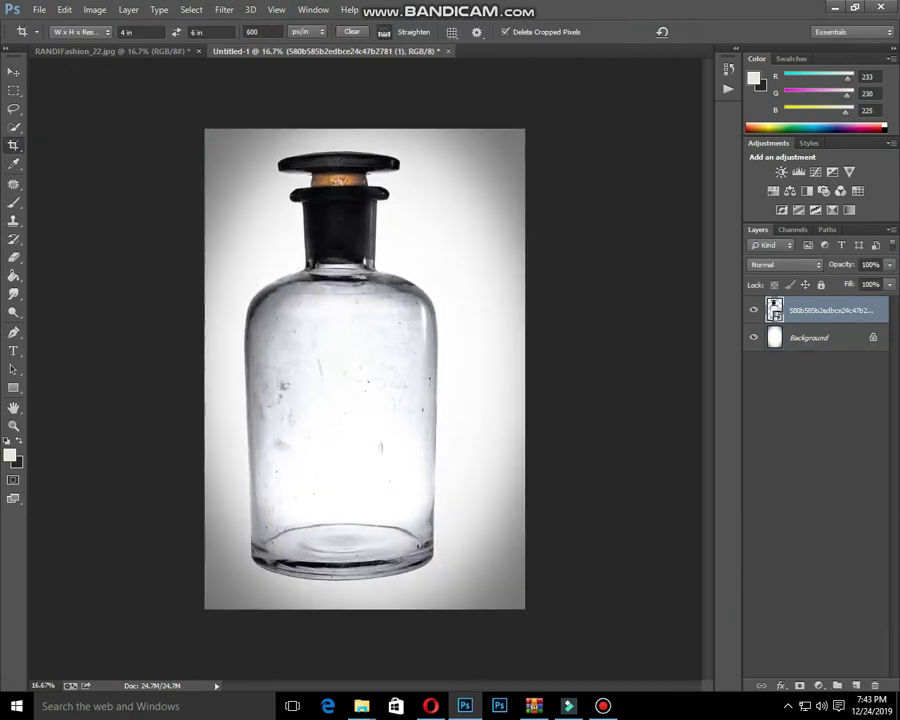
key("v")
key("ctrl+minus")
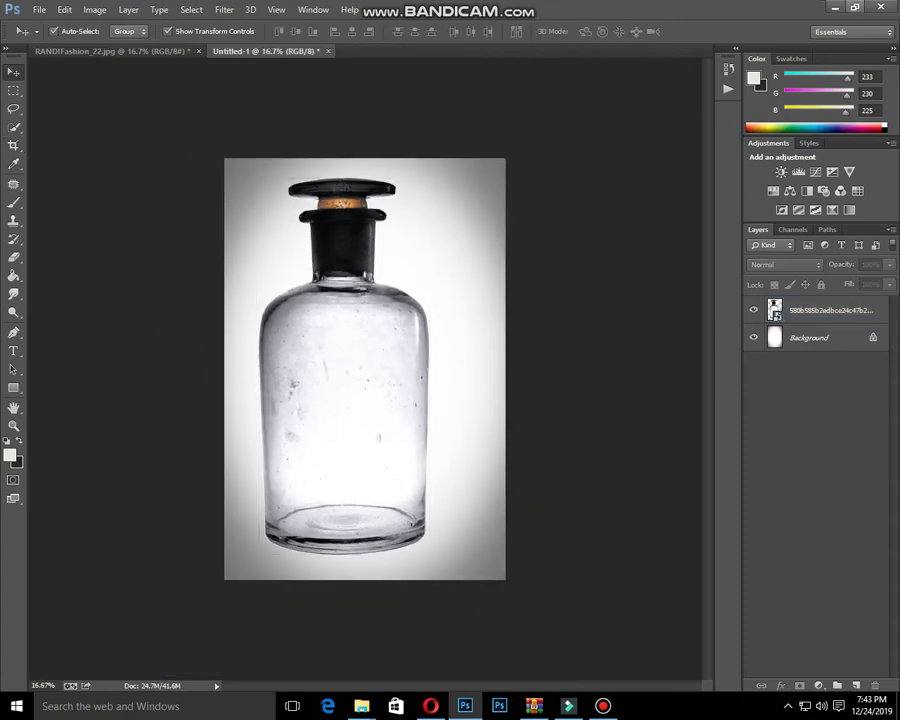
Step: Place photo IMG_3715 of the standing man from the shoot folder over the bottle, scaled down slightly
key("super+d")
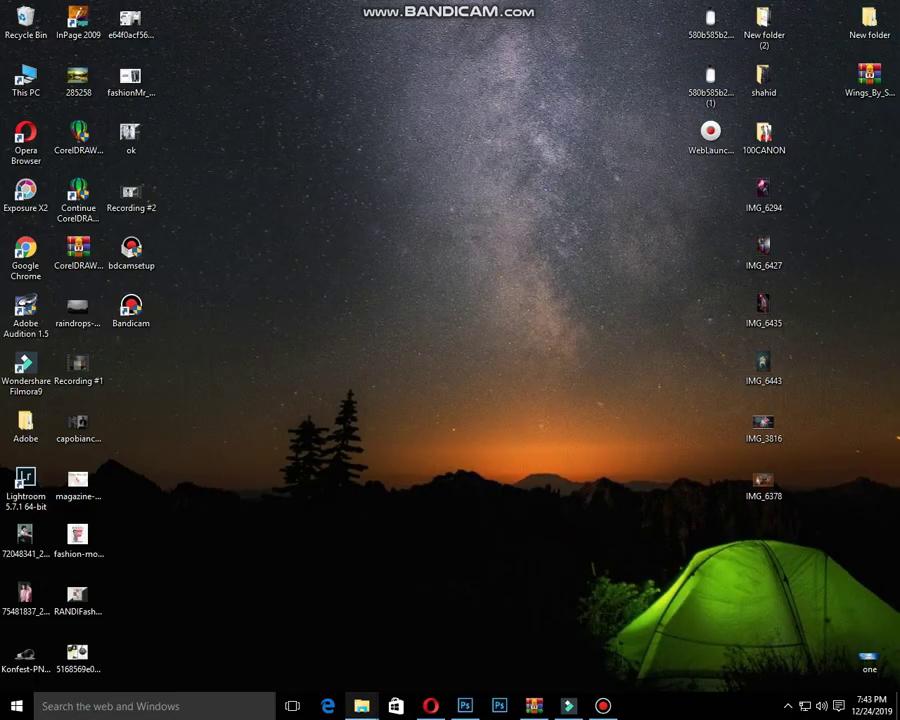
mouse_move(361, 706)
left_click(285, 630)
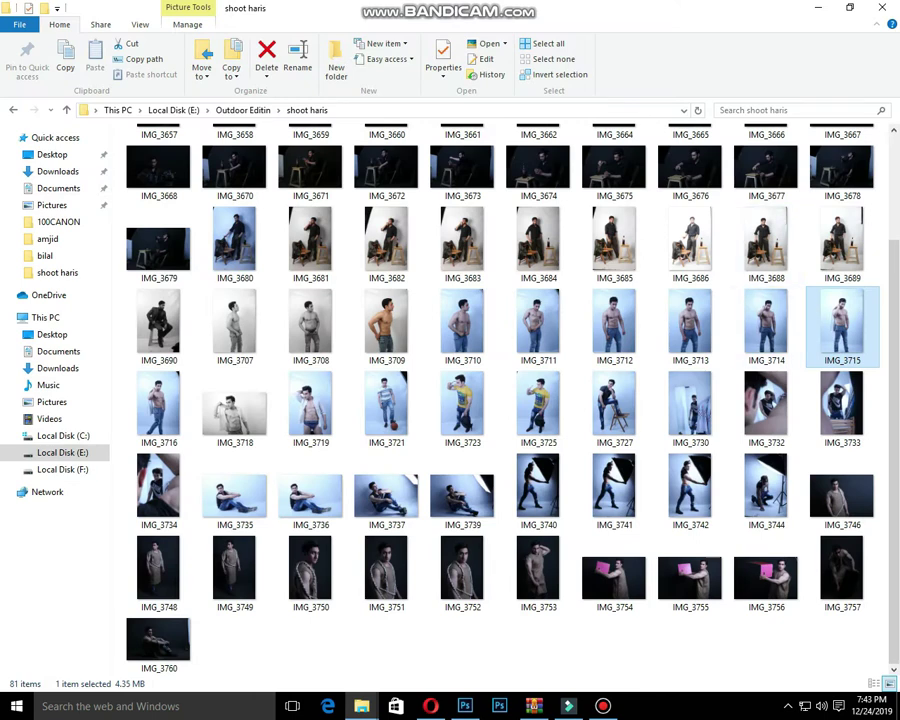
key("Right")
key("Return")
key("Escape")
left_click_drag(842, 332, 365, 370)
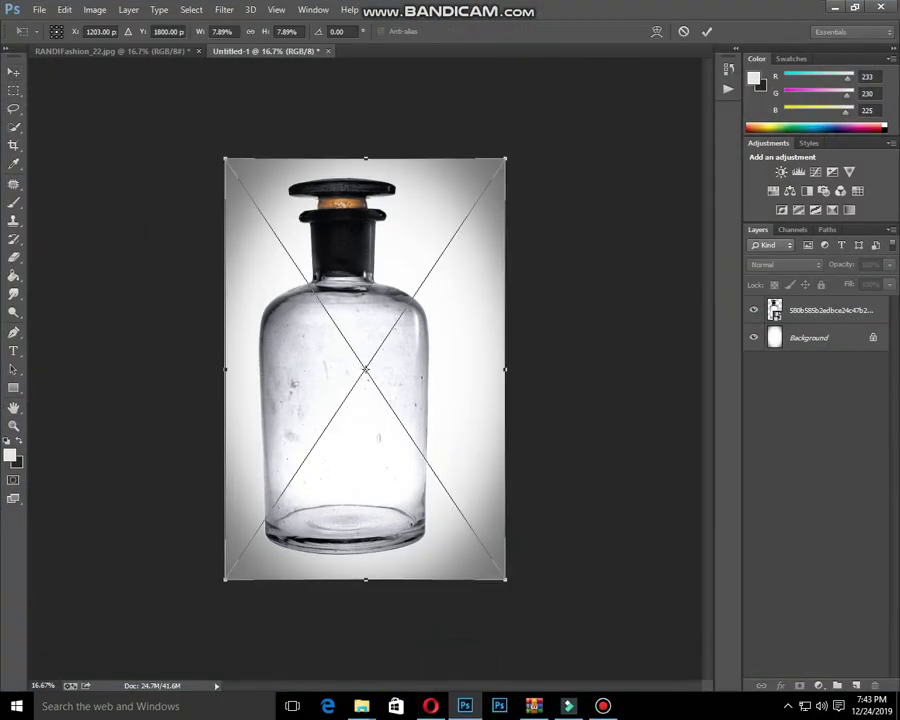
left_click_drag(505, 158, 486, 185)
left_click_drag(402, 252, 382, 268)
key("Return")
Step: Lower the IMG_3715 layer's opacity to 63% and scale the photo to 6.24%, positioning it over the bottle
left_click(890, 265)
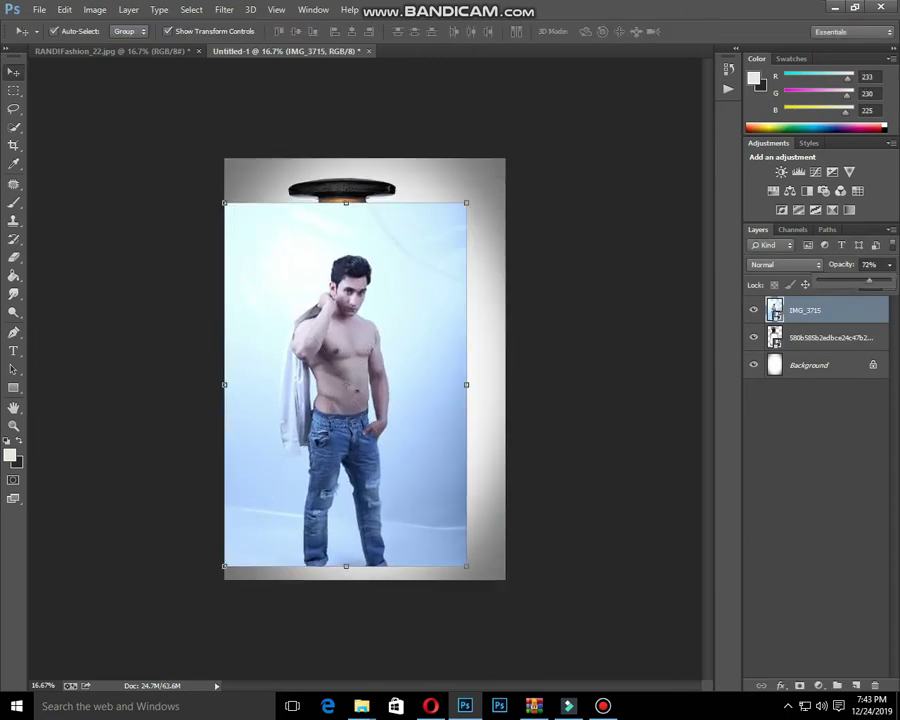
left_click_drag(869, 283, 866, 283)
left_click_drag(345, 310, 345, 350)
left_click_drag(466, 243, 456, 258)
left_click_drag(380, 297, 369, 286)
Step: Nudge the man's photo to X 983, Y 2221 so he stands inside the bottle, and commit the transform
key("Right")
key("Right")
key("Right")
key("Right")
key("Right")
key("Right")
key("Right")
key("Right")
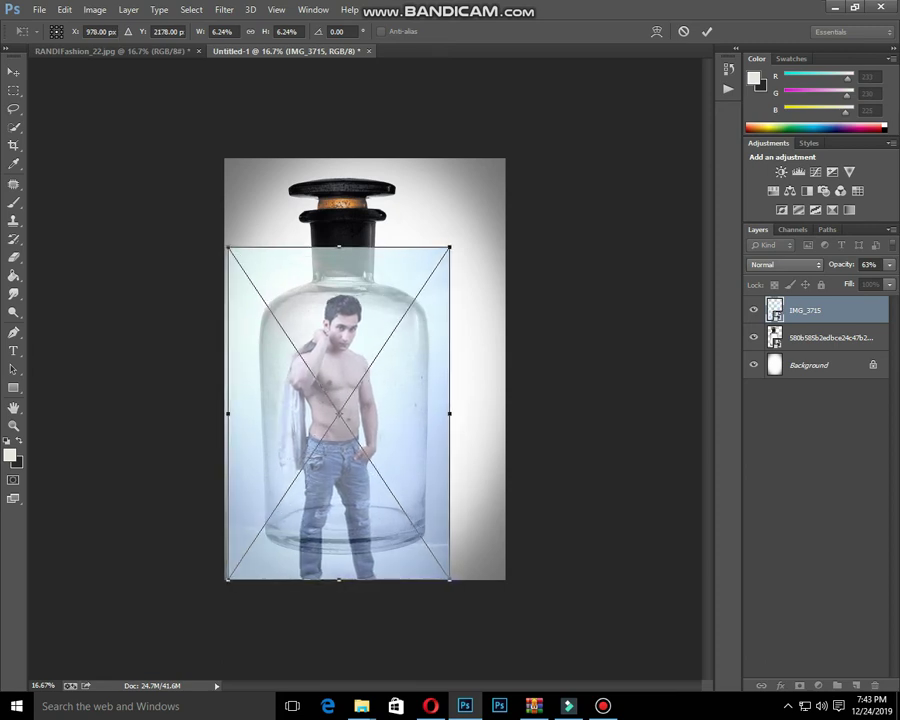
key("Down")
key("Down")
key("Down")
key("Down")
key("Down")
scroll(366, 369, "up", 4)
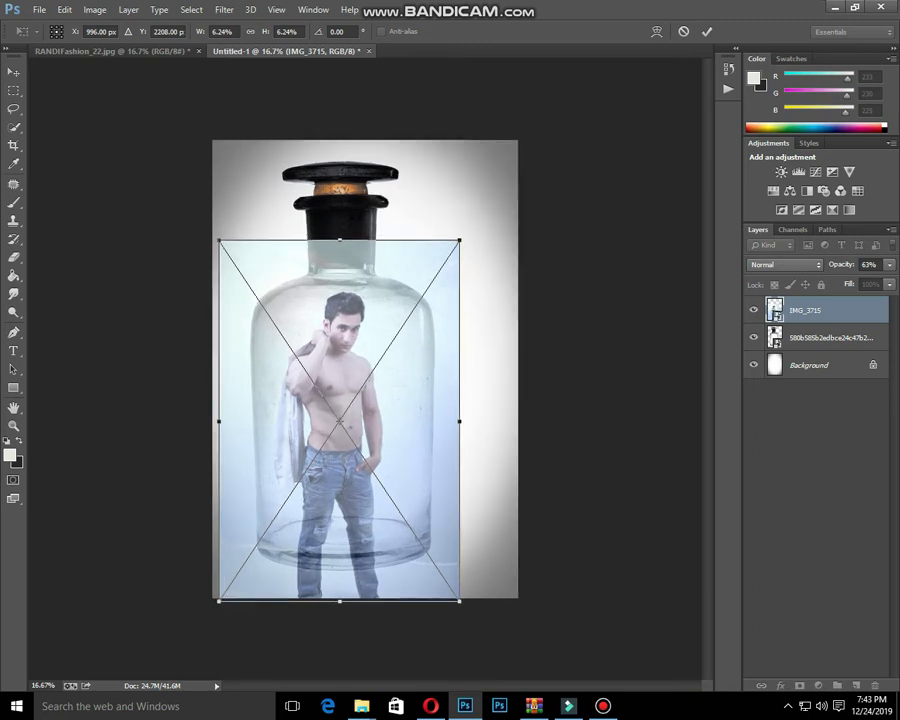
key("Left")
key("Left")
key("Down")
key("Down")
key("Down")
key("Left")
key("Return")
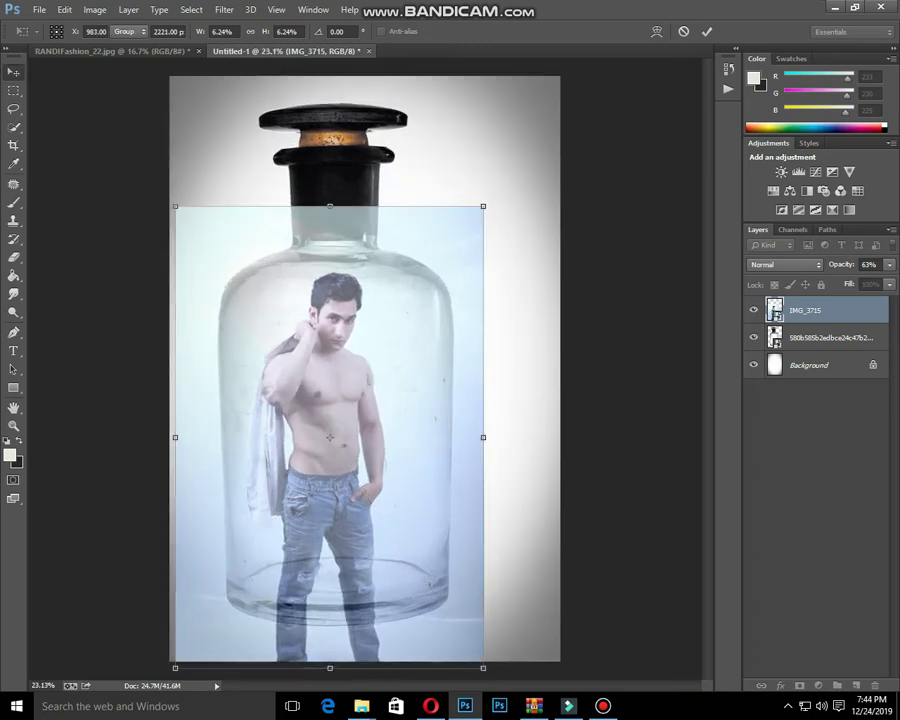
left_click(630, 400)
scroll(366, 369, "up", 1)
left_click(340, 400)
key("ctrl+minus")
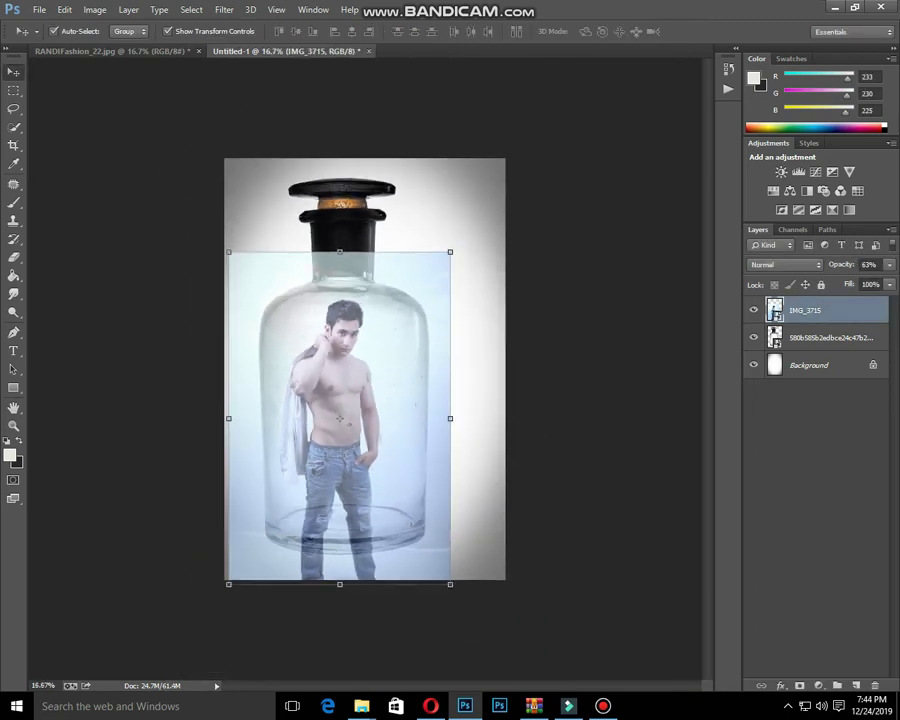
Step: Restore the IMG_3715 layer's opacity to 100% and add a layer mask to it
key("0")
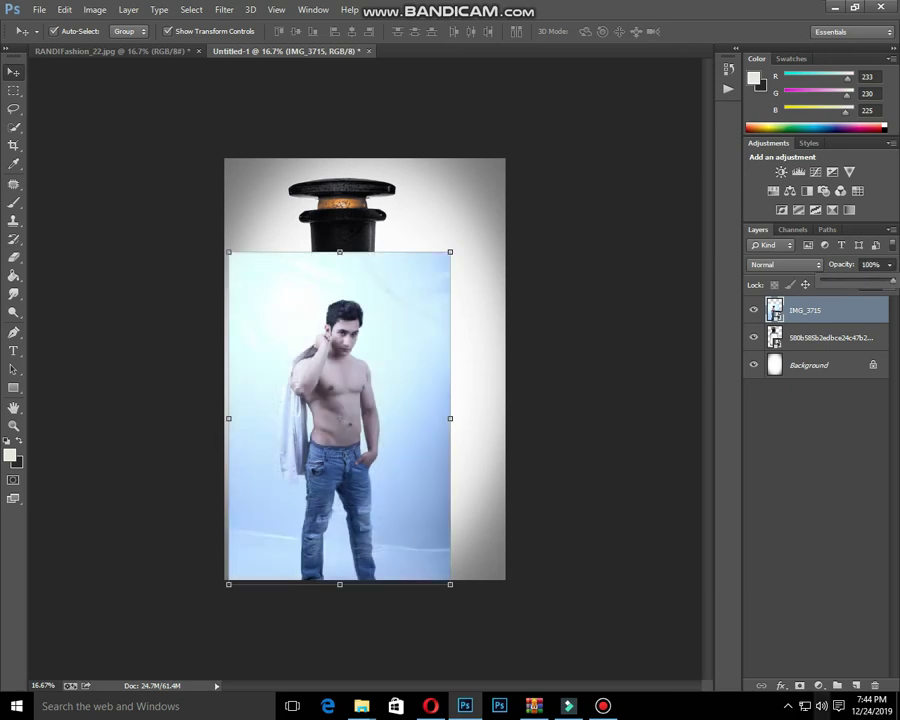
left_click(800, 686)
scroll(407, 380, "up", 1)
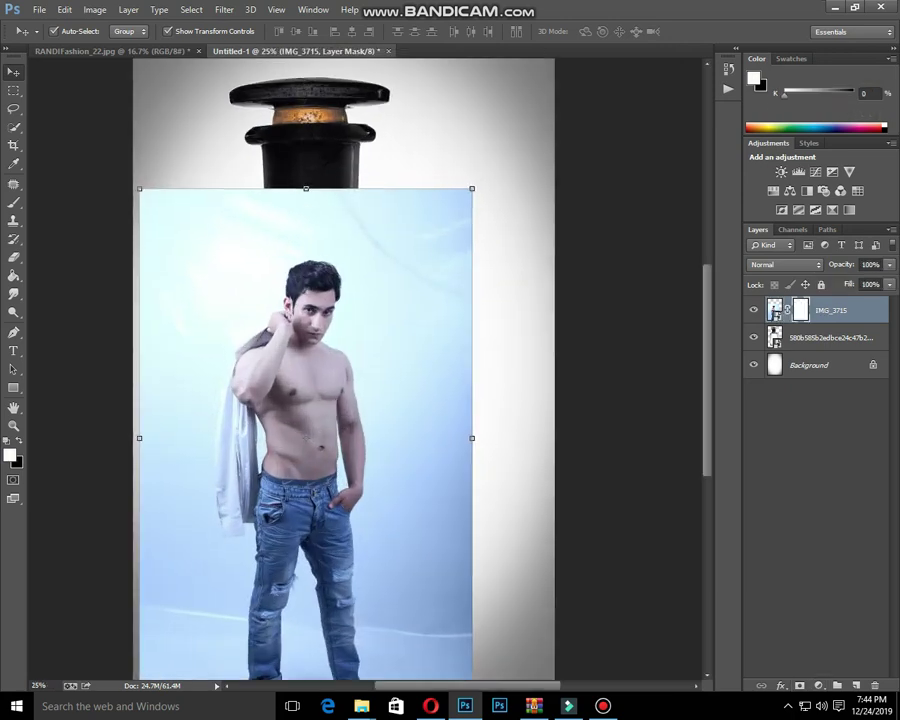
Step: Merge the bottle layer down into the Background layer
left_click(830, 338)
key("b")
key("ctrl+0")
key("ctrl+e")
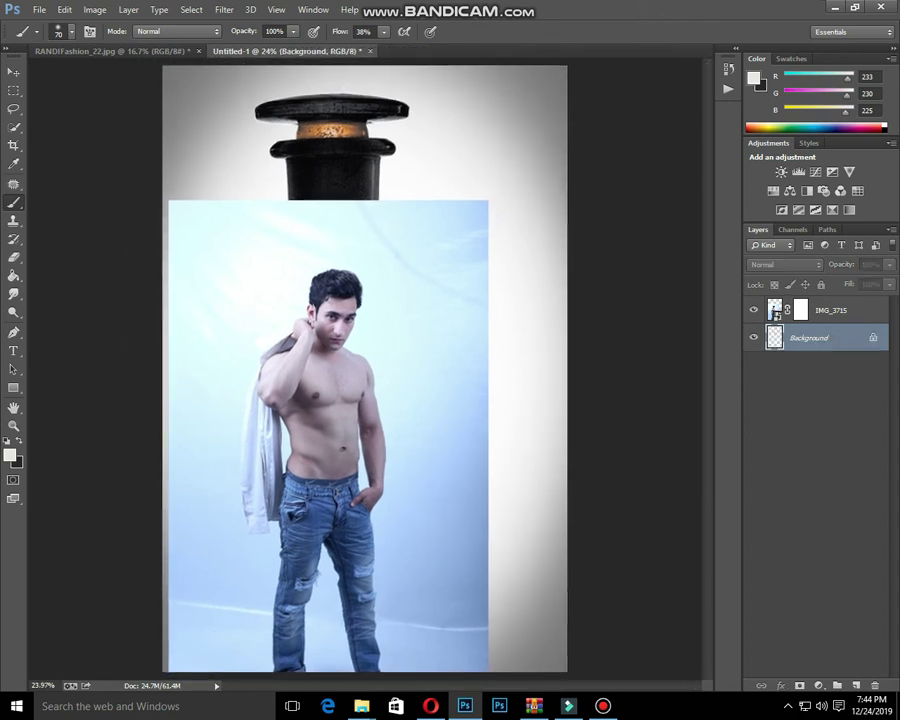
key("ctrl+minus")
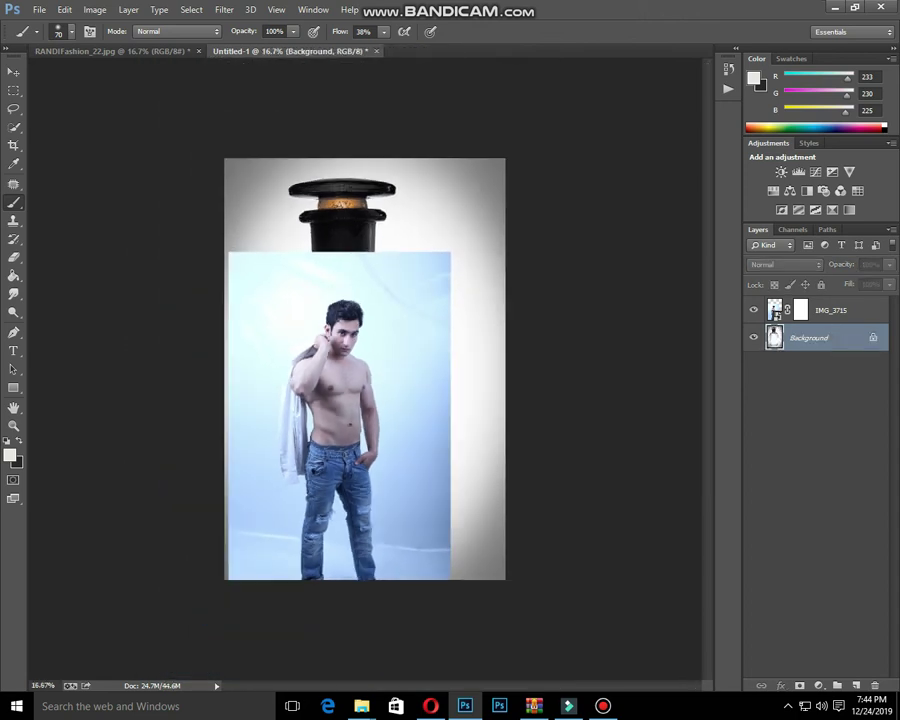
Step: Fill the IMG_3715 layer mask with black using the Paint Bucket to hide the whole photo
key("alt+bracketright")
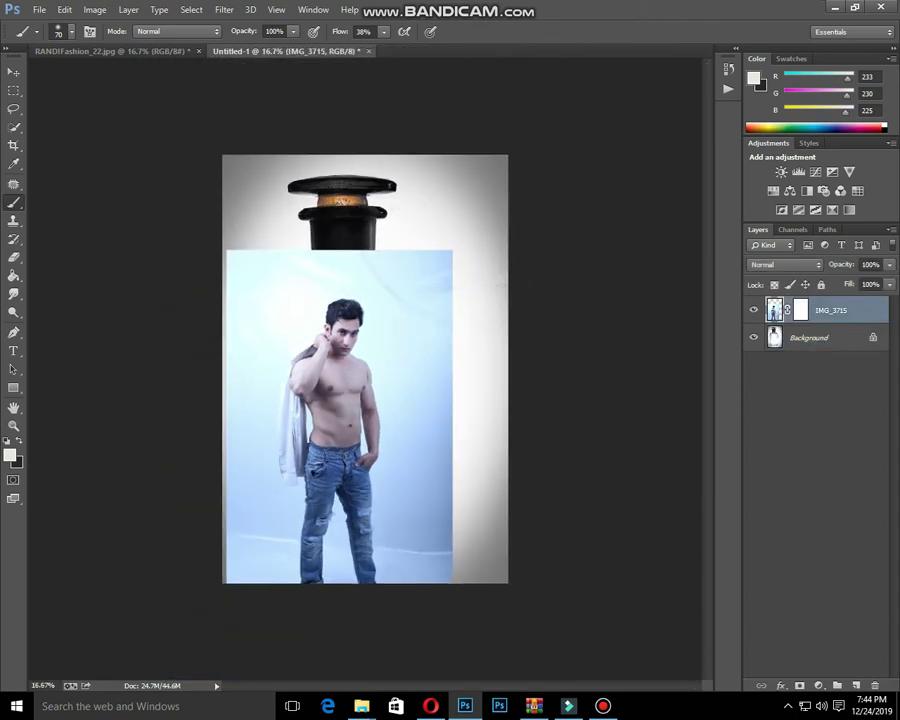
key("ctrl+plus")
left_click(801, 310)
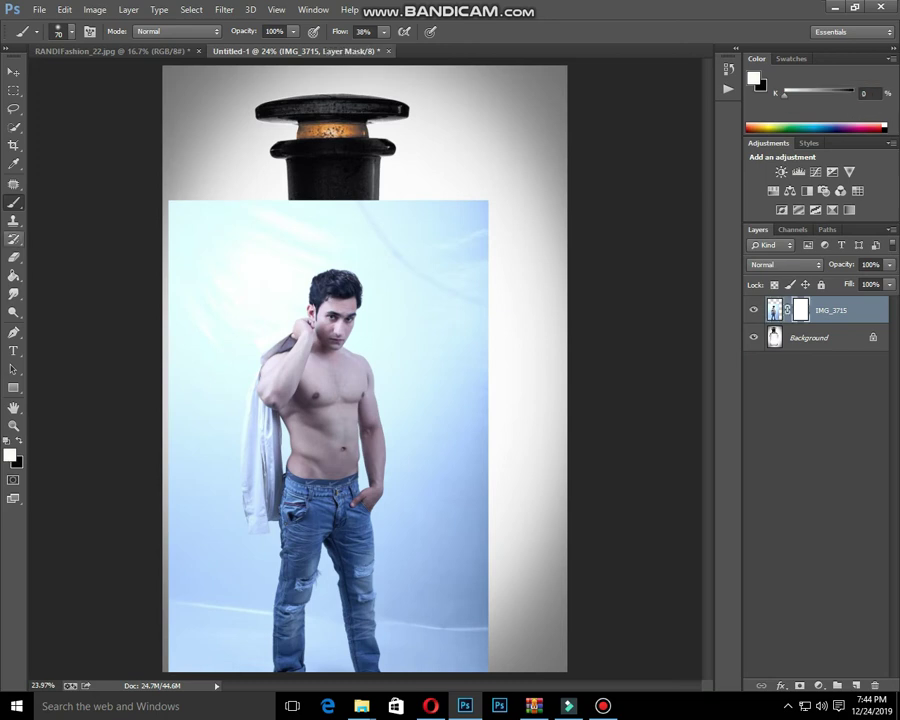
key("g")
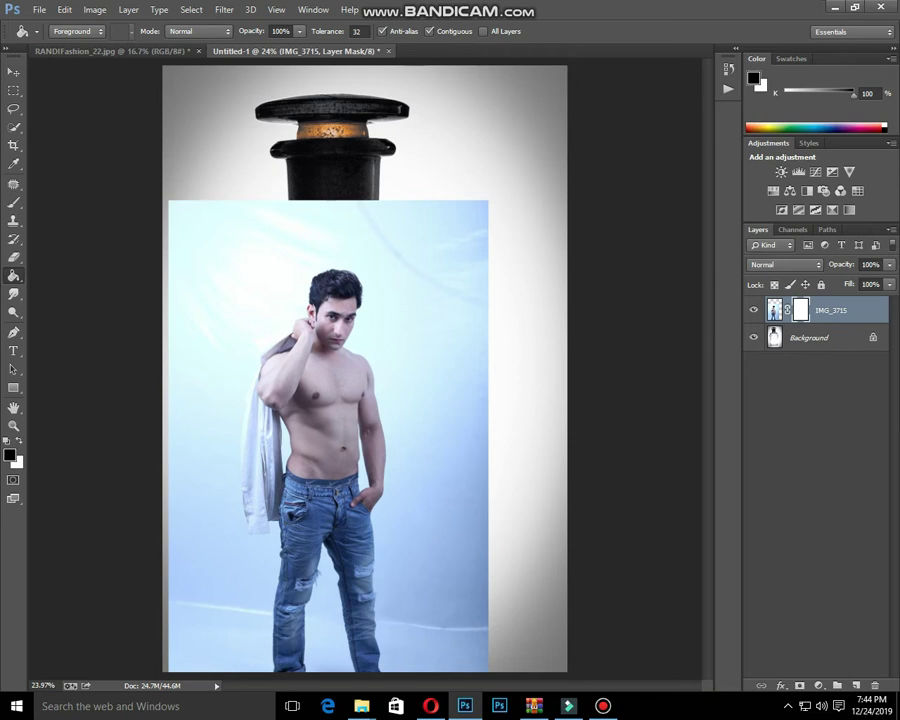
left_click(297, 516)
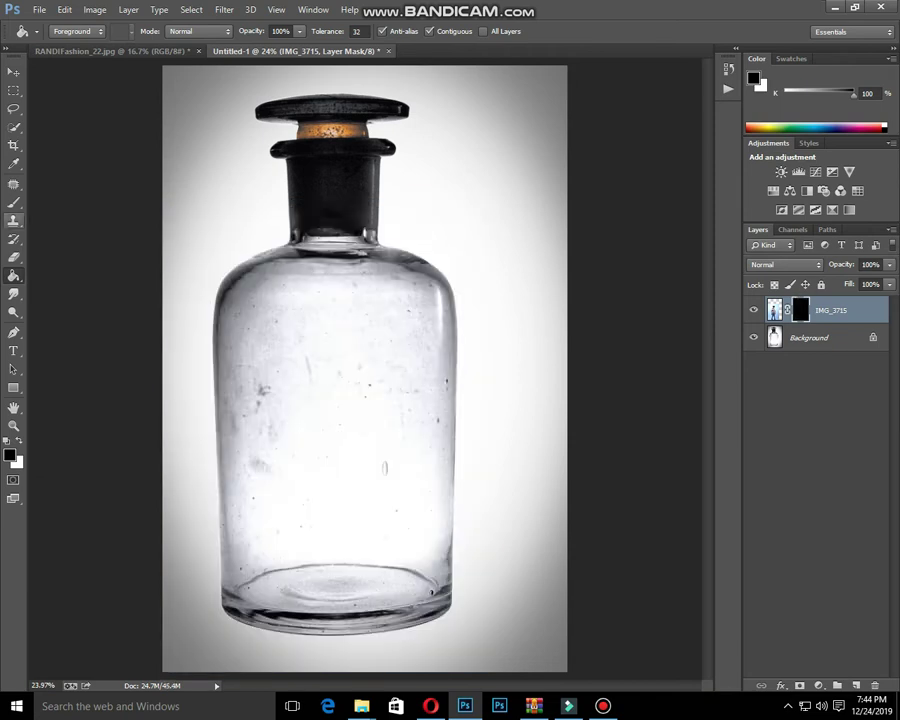
Step: Paint white on the mask with a large soft brush at 38% flow to reveal the man and his shirt inside the bottle
key("b")
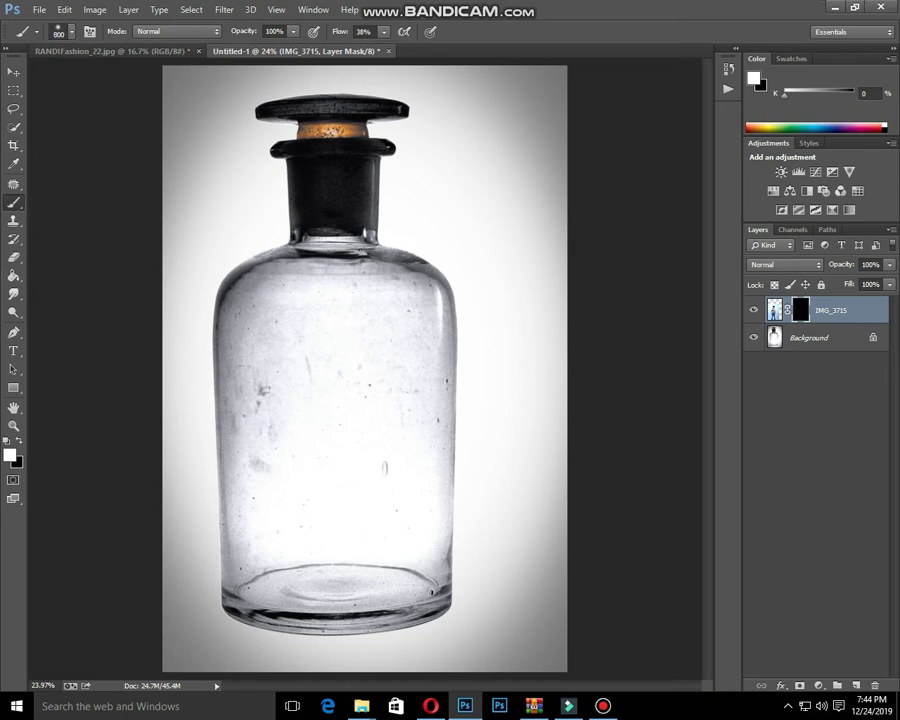
mouse_move(332, 312)
left_mouse_down()
mouse_move(328, 362)
mouse_move(318, 338)
mouse_move(333, 296)
mouse_move(300, 384)
left_mouse_up()
mouse_move(310, 330)
left_mouse_down()
mouse_move(330, 440)
mouse_move(320, 500)
mouse_move(350, 520)
mouse_move(320, 570)
mouse_move(348, 568)
mouse_move(376, 420)
mouse_move(290, 395)
left_mouse_up()
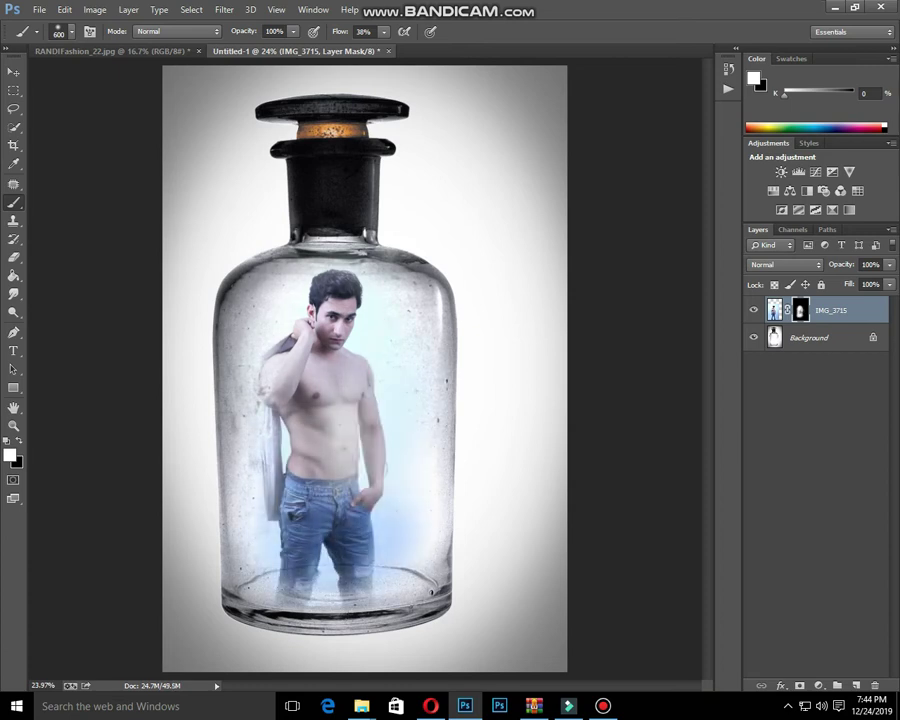
mouse_move(346, 465)
left_mouse_down()
mouse_move(244, 297)
mouse_move(352, 450)
left_mouse_up()
scroll(328, 308, "down", 1)
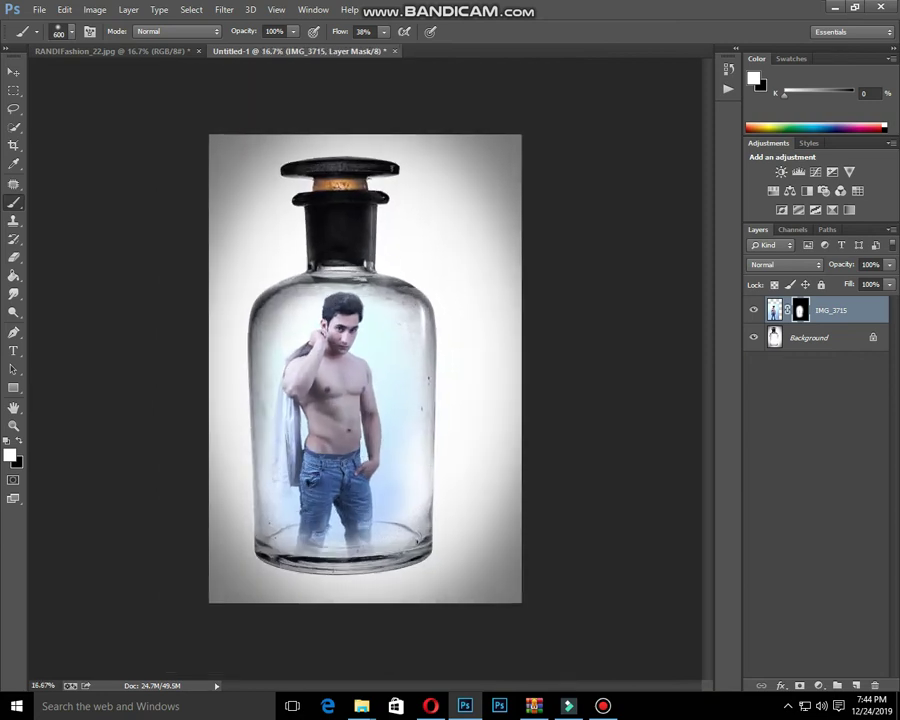
scroll(328, 308, "up", 2)
key("ctrl+minus")
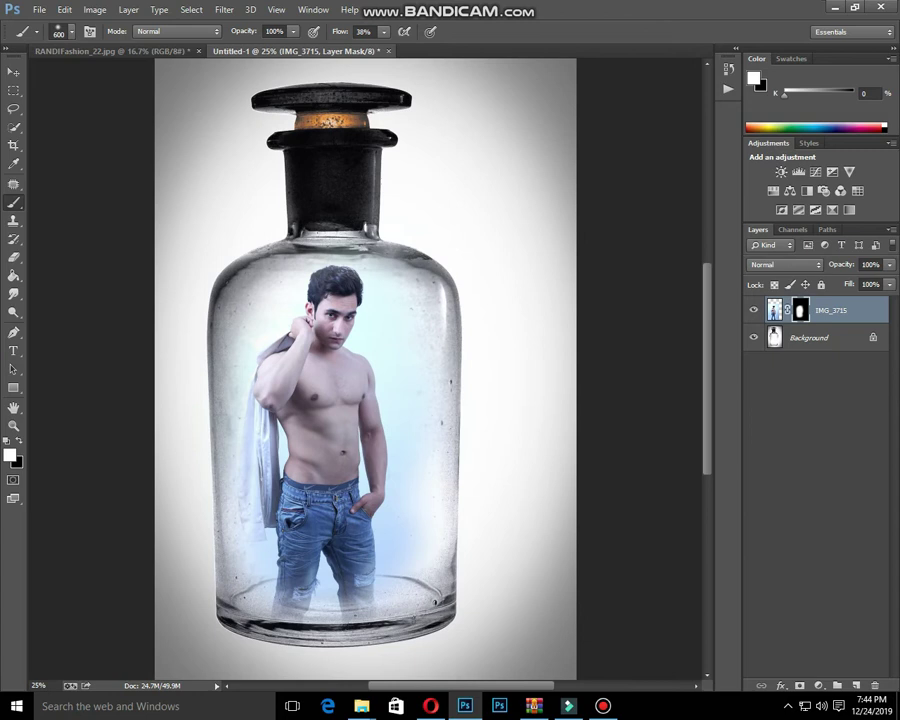
mouse_move(258, 290)
left_mouse_down()
mouse_move(243, 310)
mouse_move(240, 400)
left_mouse_up()
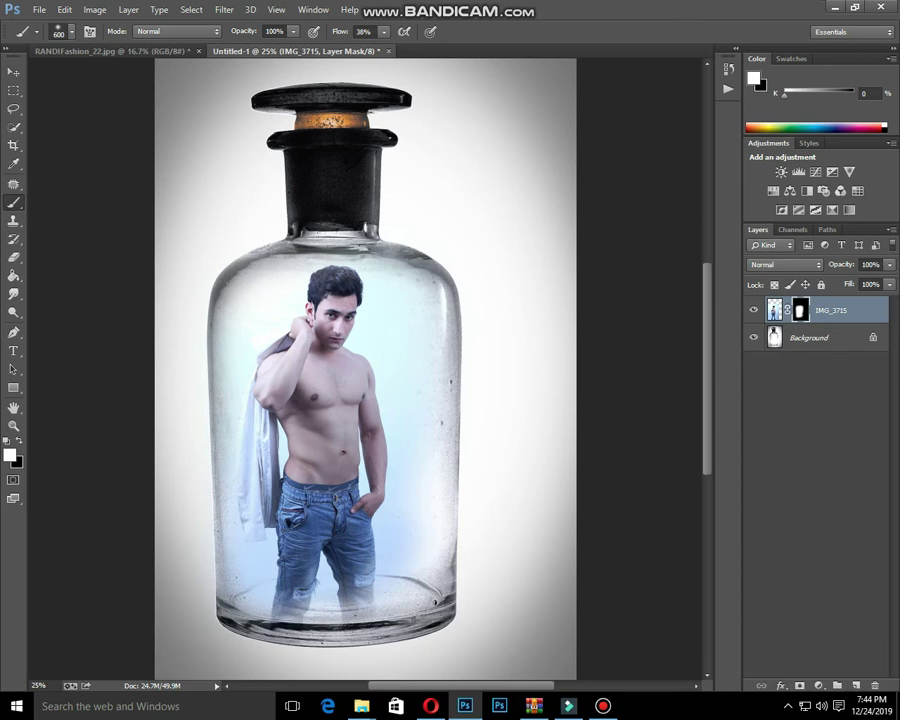
Step: Merge the masked photo and the bottle background into a single Background layer
key("ctrl+minus")
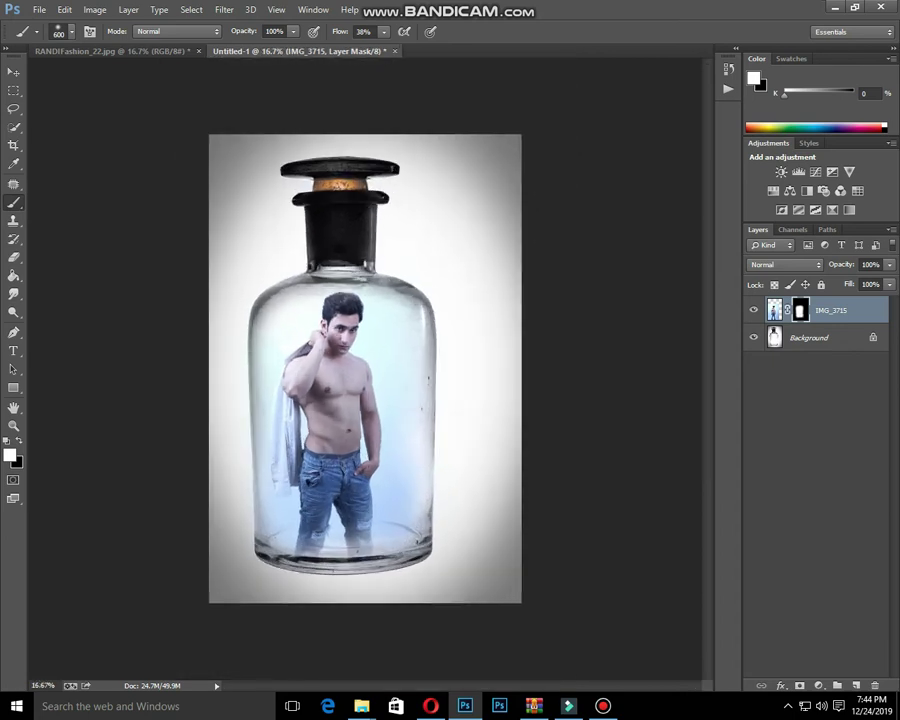
key("ctrl+plus")
scroll(336, 378, "up", 1)
scroll(336, 378, "down", 2)
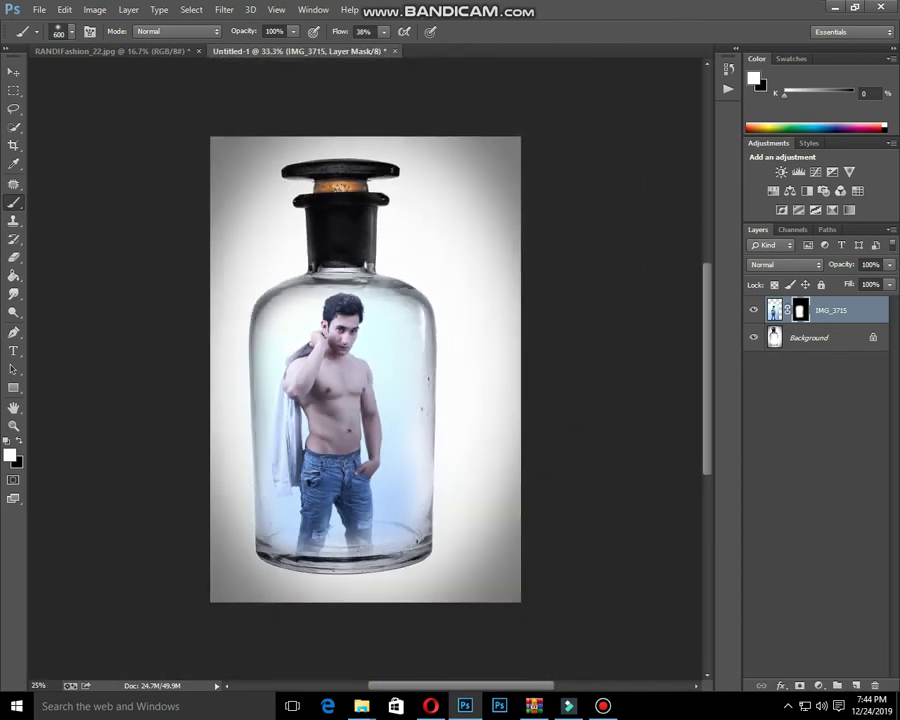
key("ctrl+shift+e")
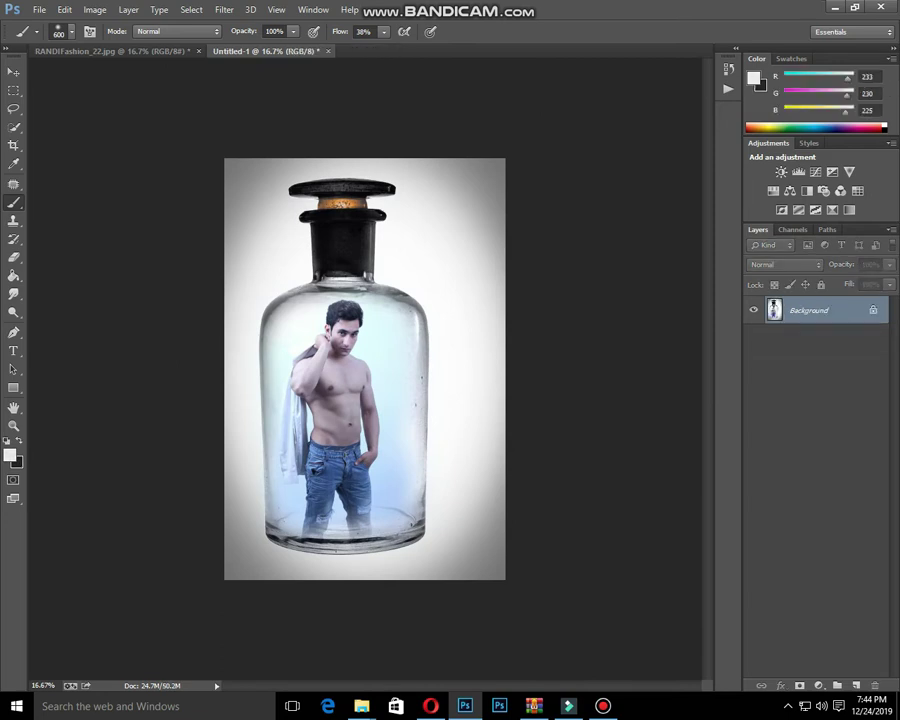
Step: Apply the Camera Raw filter to the merged image with all basic settings at their defaults
key("ctrl+plus")
key("ctrl+plus")
key("v")
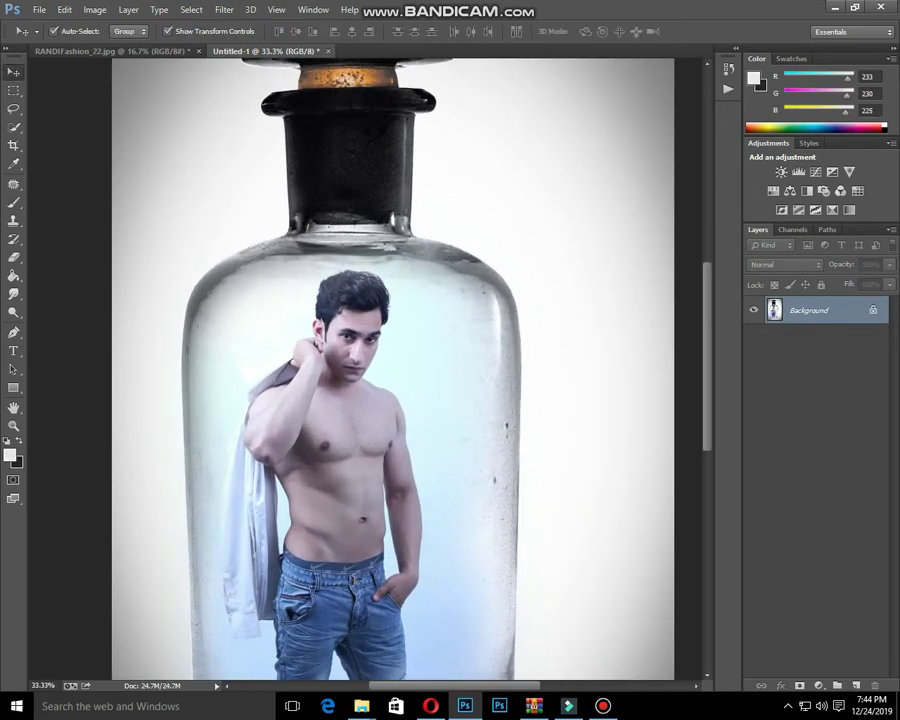
key("ctrl+shift+a")
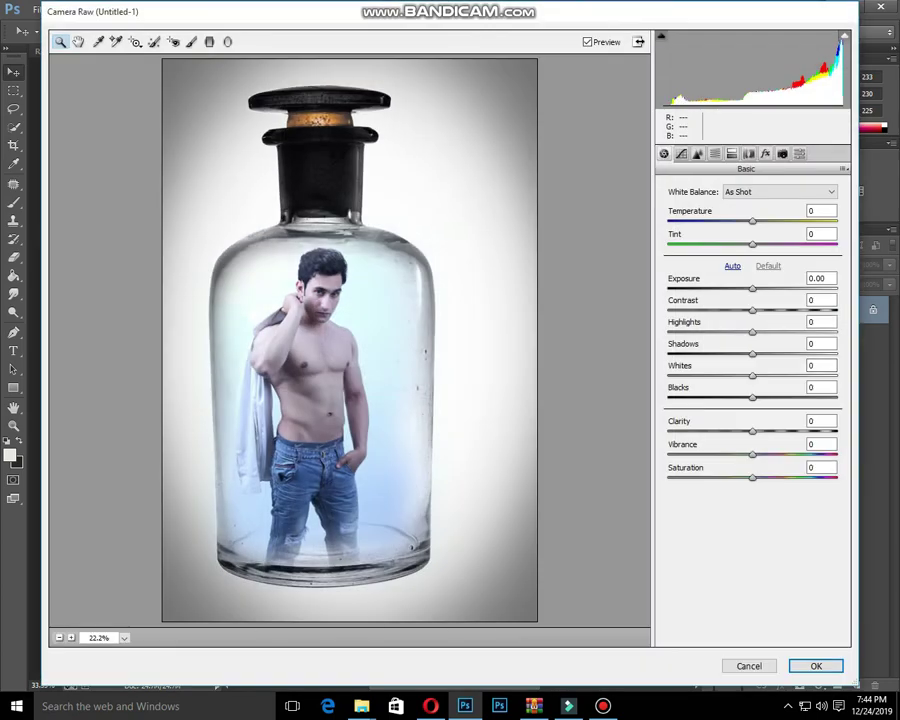
key("Return")
key("ctrl+0")
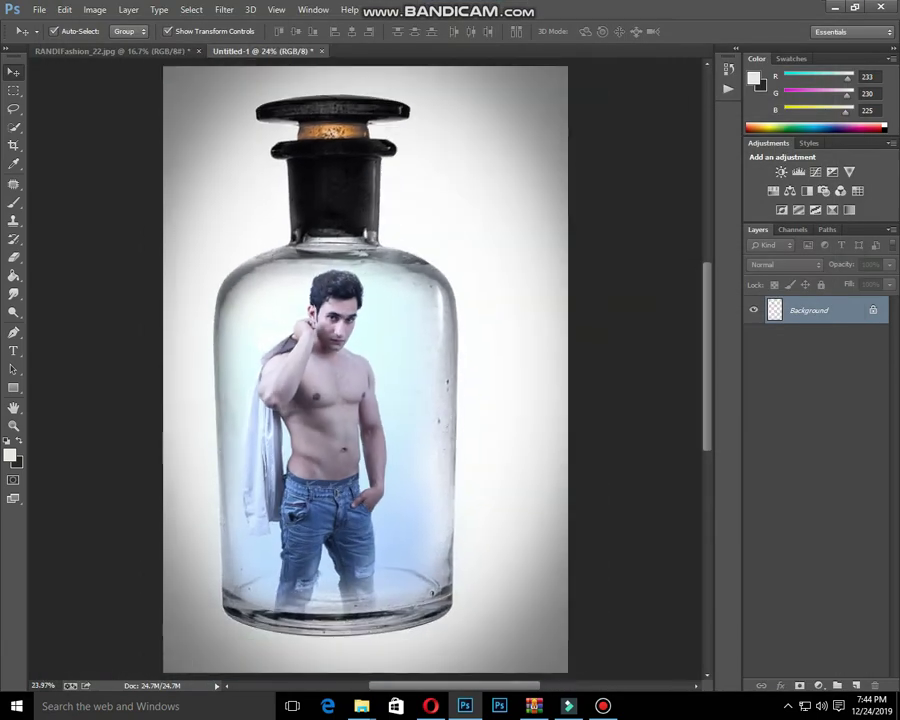
Step: Place the raindrops-on-glass image from the desktop into the bottle document, covering the lower part of the bottle
key("ctrl+minus")
key("ctrl+plus")
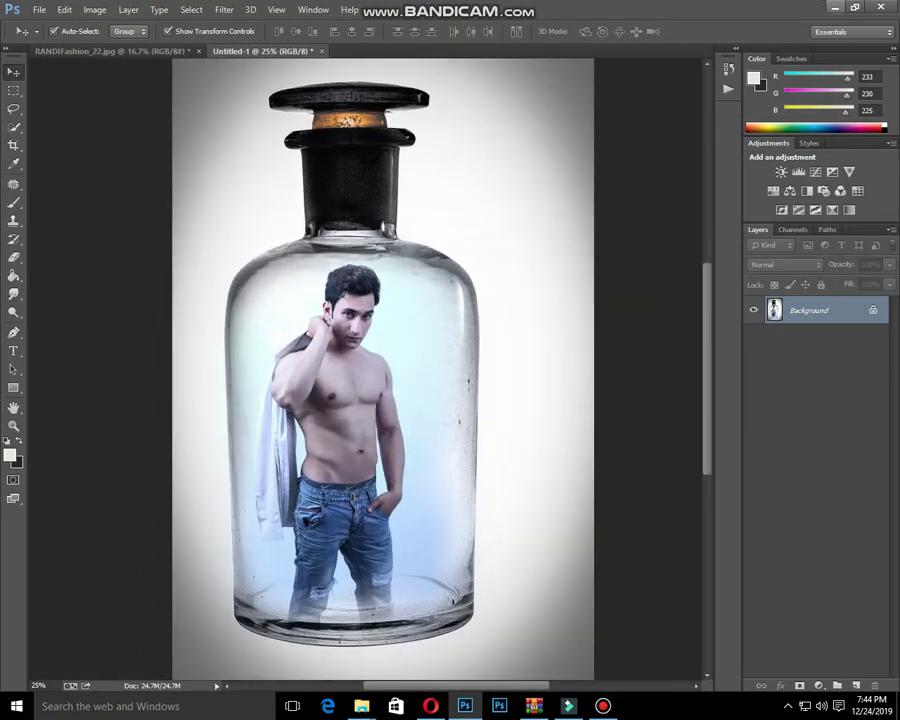
key("alt+Tab")
key("alt+Tab")
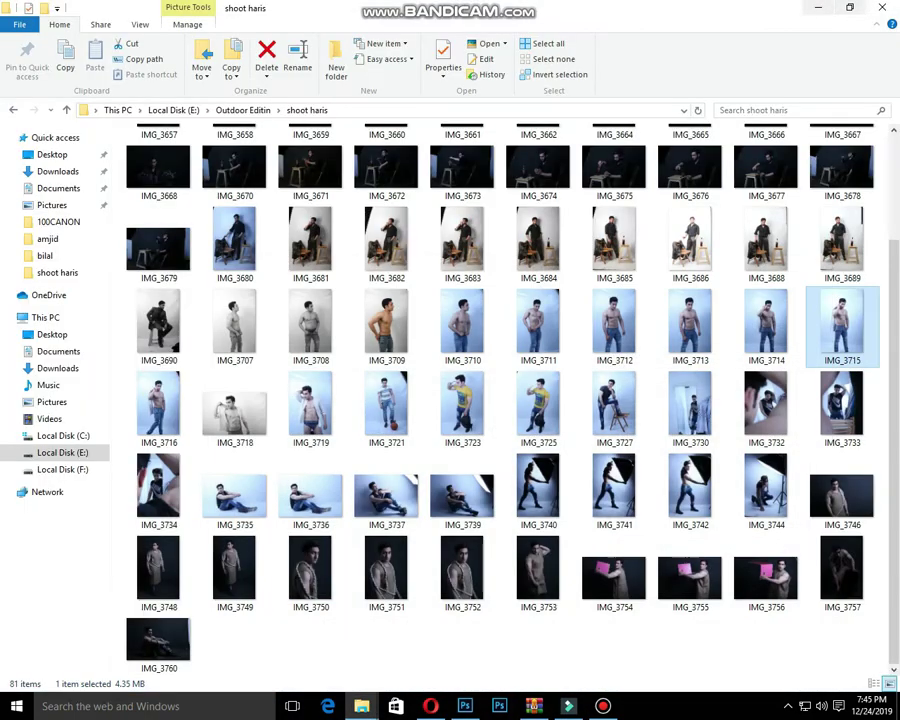
left_click(818, 8)
right_click(453, 159)
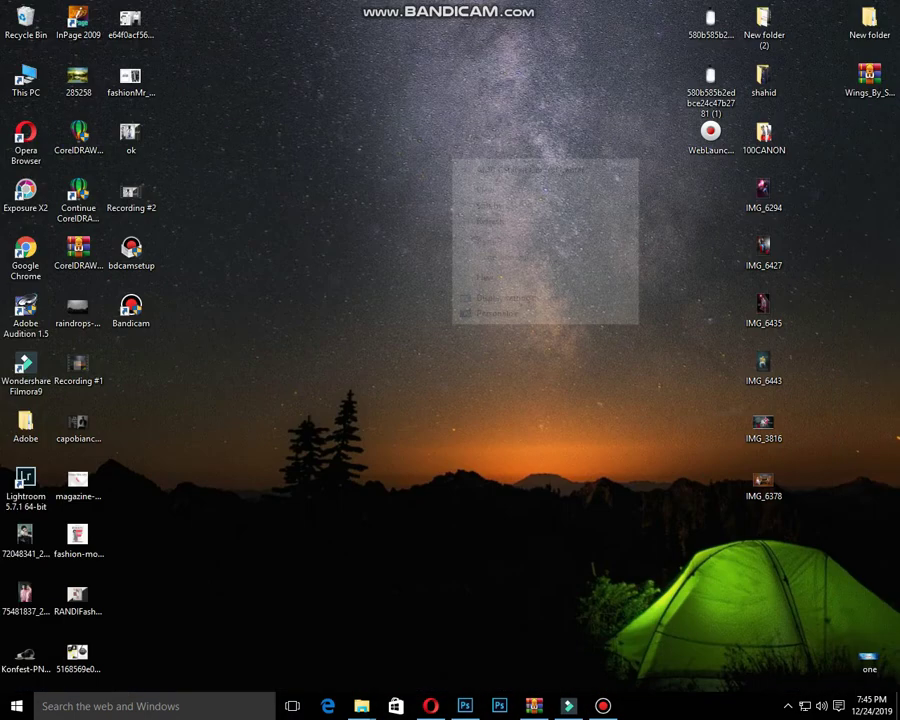
left_click(490, 219)
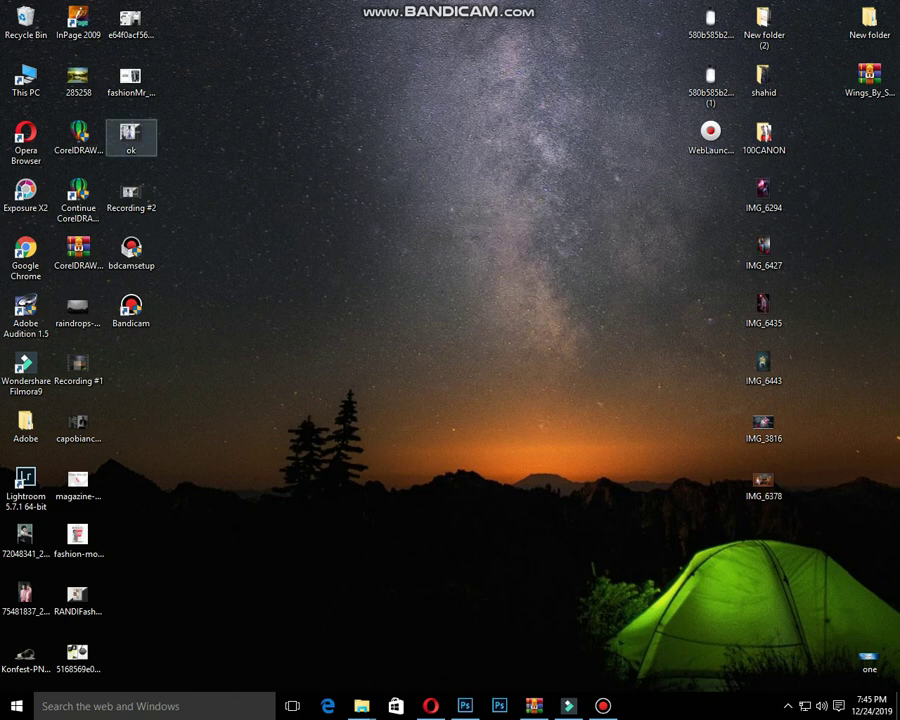
left_click(130, 80)
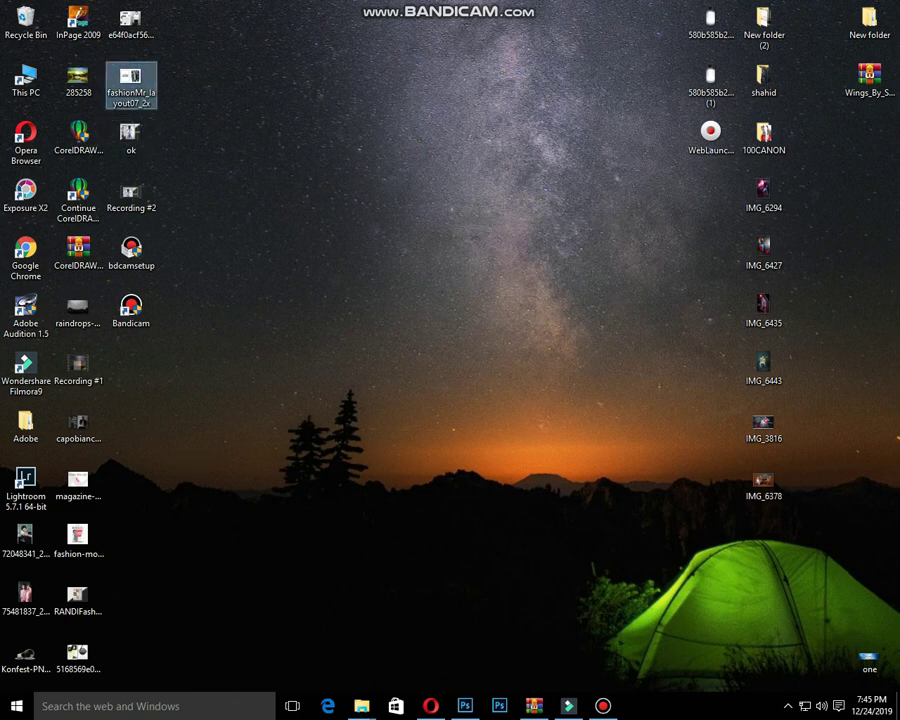
left_click(78, 598)
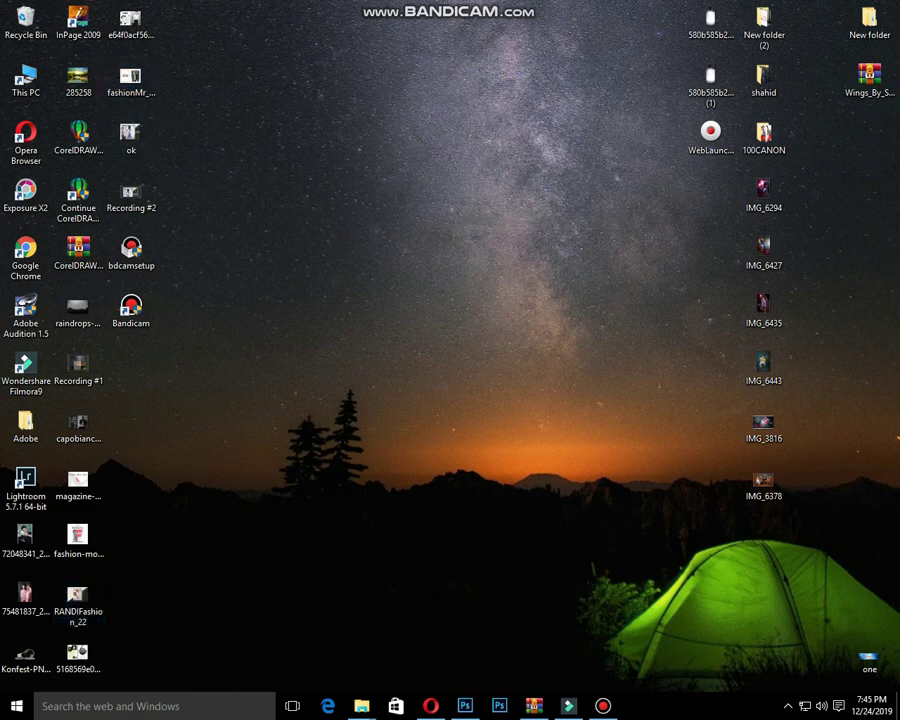
left_click_drag(78, 310, 330, 500)
left_click_drag(492, 394, 571, 340)
key("Return")
Step: Cycle through the raindrops layer's blending modes and set it to Overlay
left_click(785, 265)
left_click(780, 288)
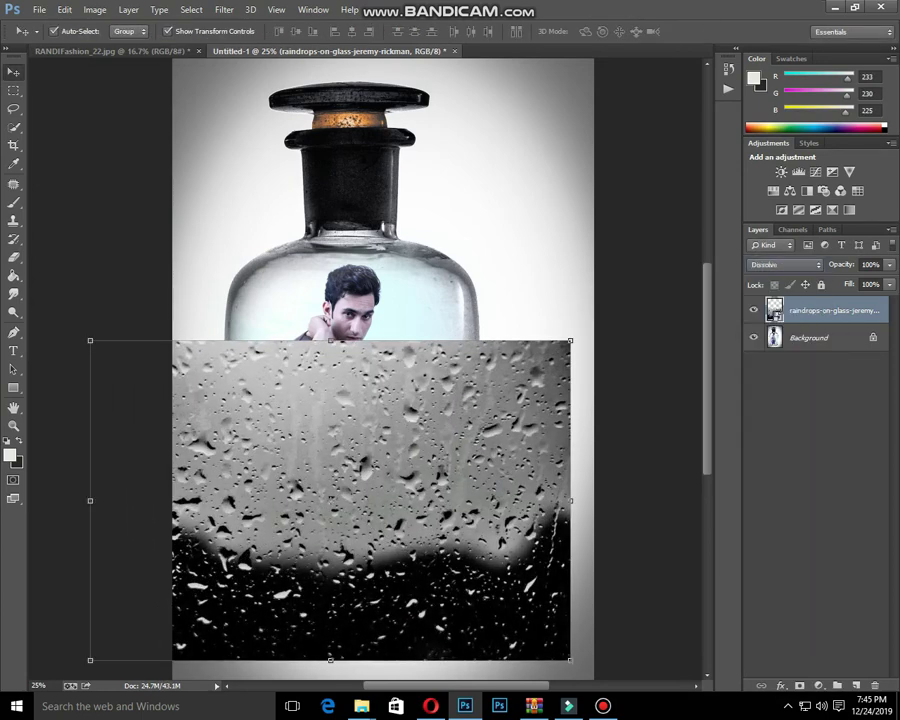
key("shift+plus")
key("shift+plus")
key("shift+plus")
key("shift+plus")
key("shift+plus")
key("shift+plus")
key("shift+plus")
key("shift+plus")
key("shift+plus")
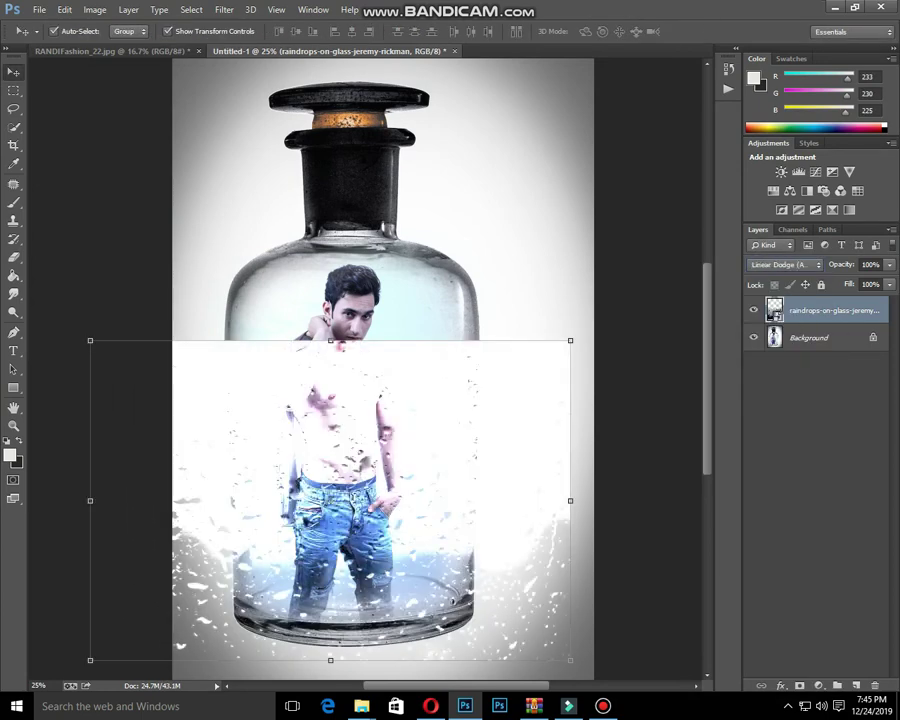
key("shift+plus")
key("shift+plus")
key("shift+plus")
key("shift+minus")
Step: Move the raindrops layer up over the man's body and lower its opacity to 56%
left_click_drag(357, 463, 358, 395)
left_click(890, 265)
left_click_drag(888, 281, 858, 281)
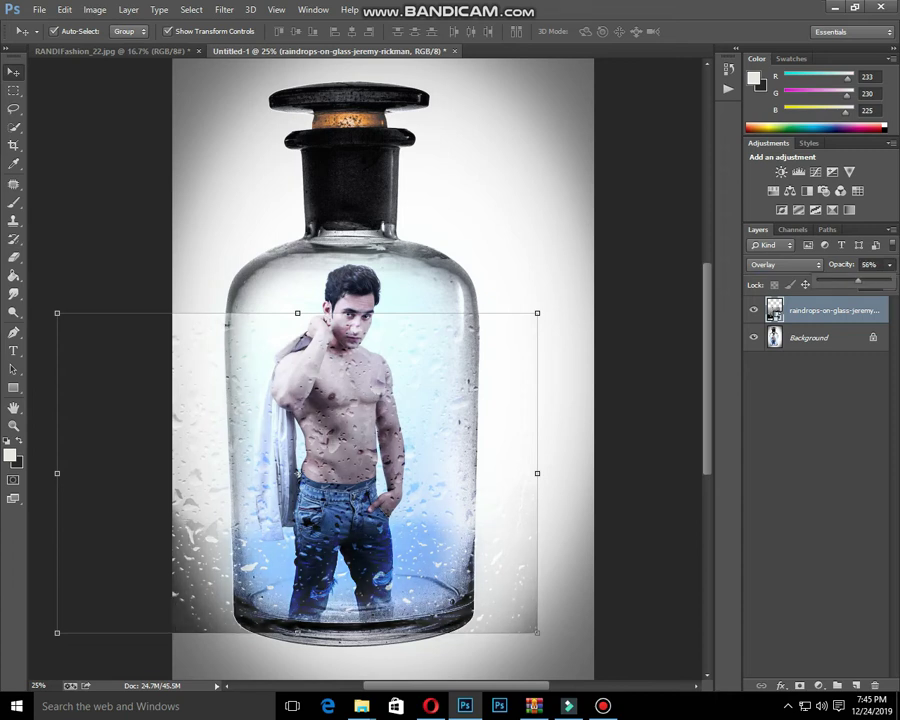
Step: Rasterize the raindrops layer and erase it outside the bottle and over the man's face with a 500 px Eraser
key("w")
key("e")
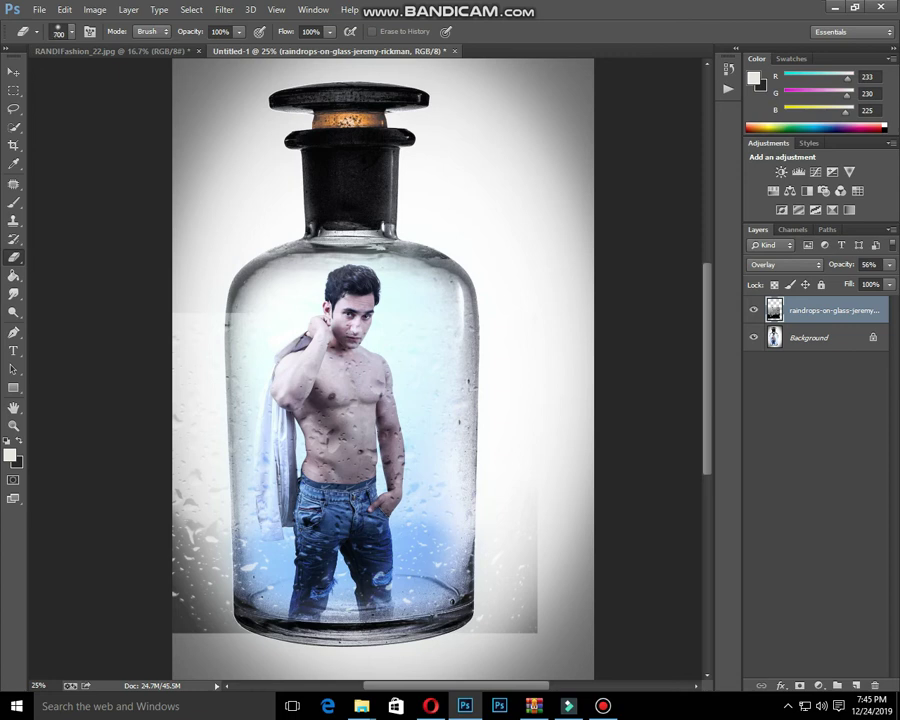
key("bracketleft")
mouse_move(200, 322)
left_mouse_down()
mouse_move(186, 580)
mouse_move(208, 596)
mouse_move(226, 594)
mouse_move(290, 634)
mouse_move(420, 638)
mouse_move(532, 562)
left_mouse_up()
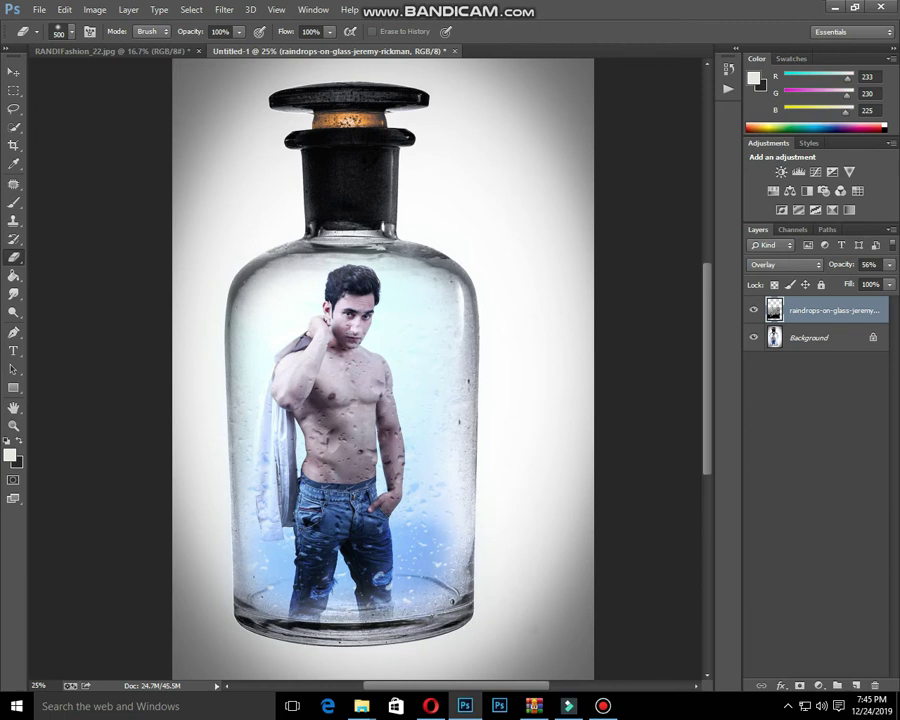
key("ctrl+plus")
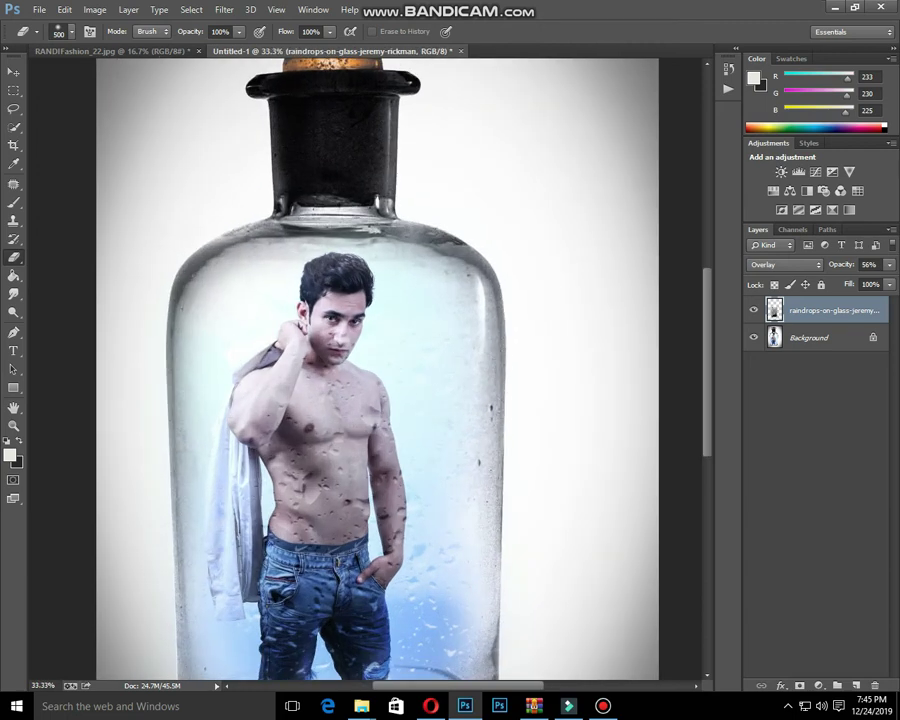
key("ctrl+minus")
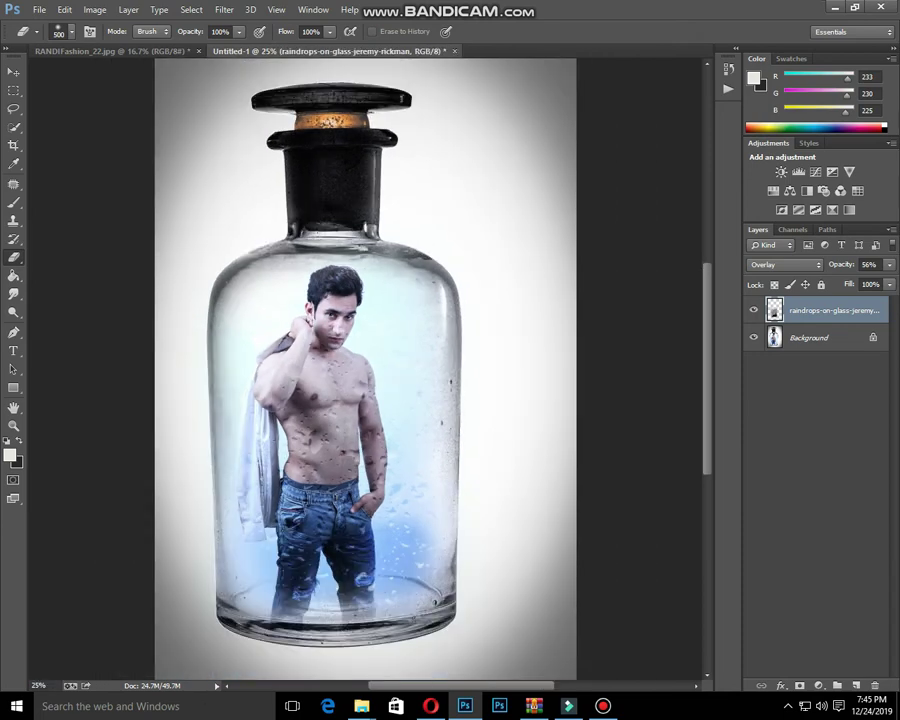
key("ctrl+plus")
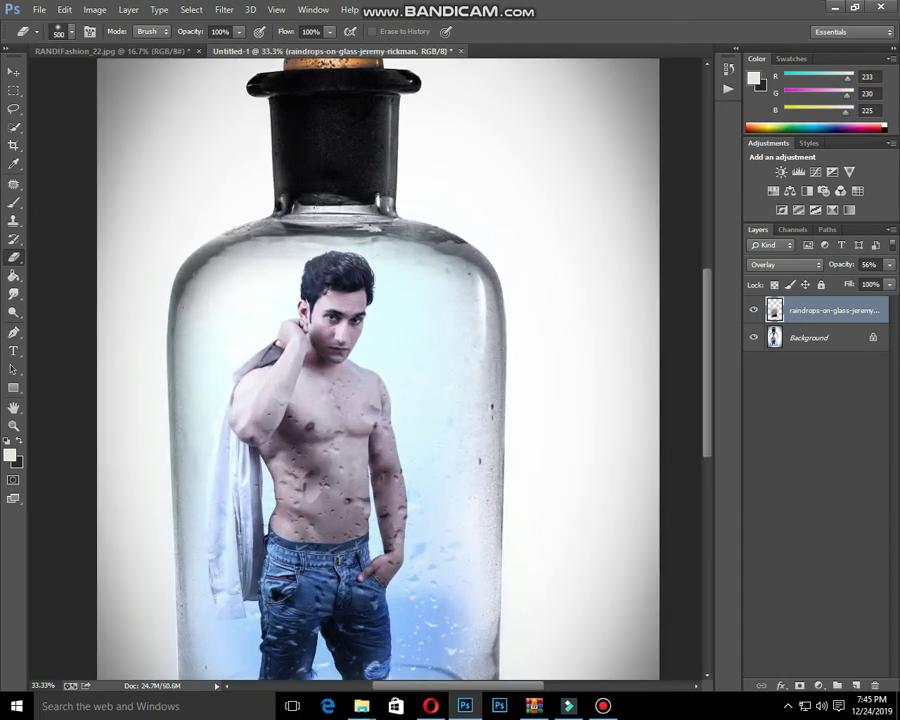
Step: Merge the raindrops layer into the Background layer
key("ctrl+minus")
key("ctrl+minus")
key("ctrl+plus")
key("ctrl+e")
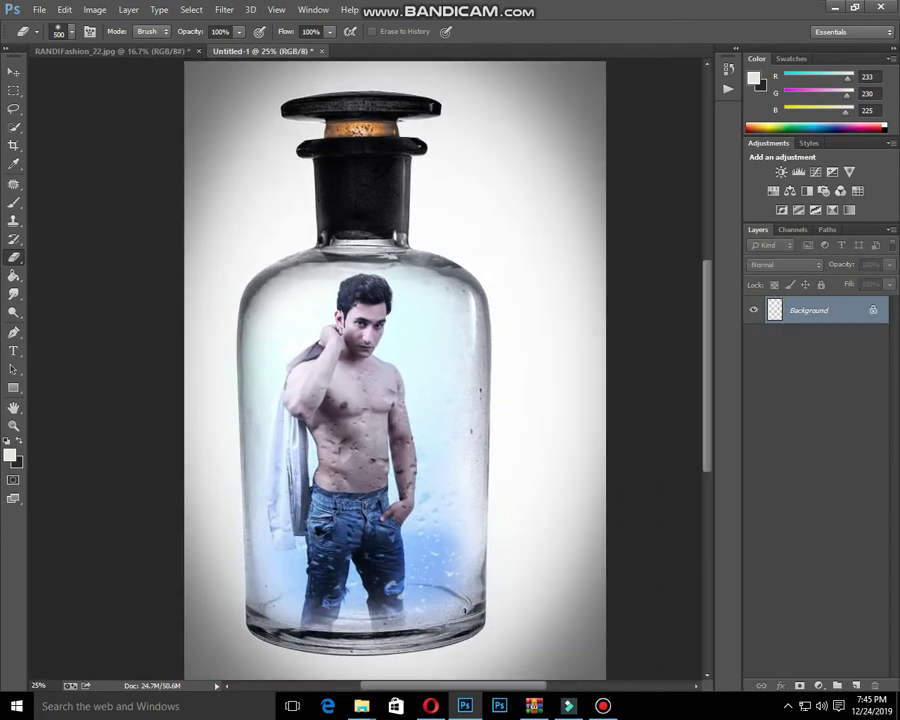
key("ctrl+minus")
key("ctrl+minus")
key("ctrl+plus")
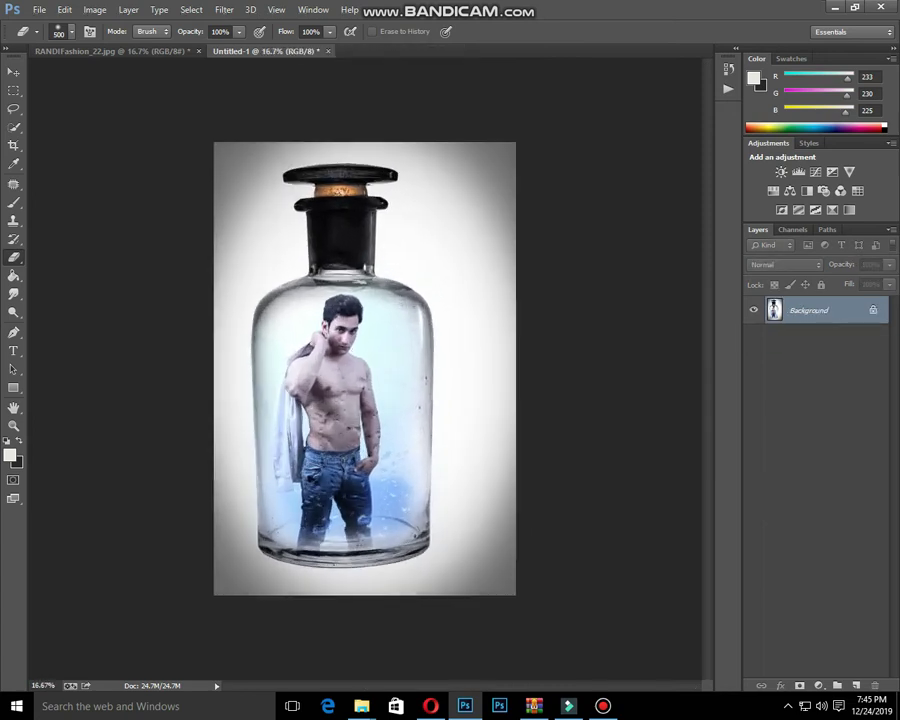
Step: Create a new white RGB document, 246 × 984 pixels at 600 pixels/inch
key("ctrl+n")
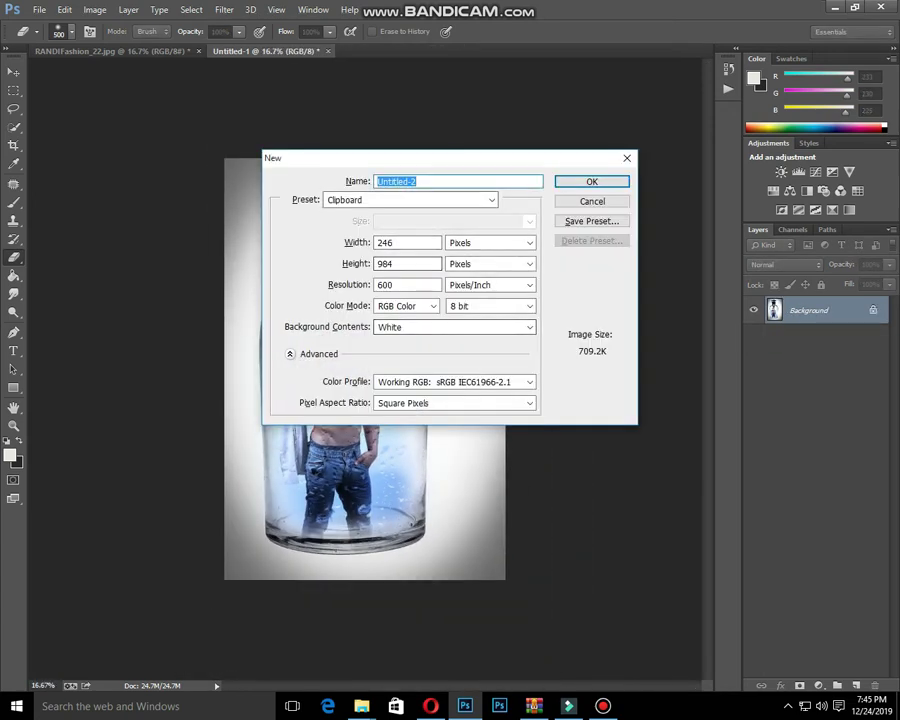
key("Return")
key("ctrl+0")
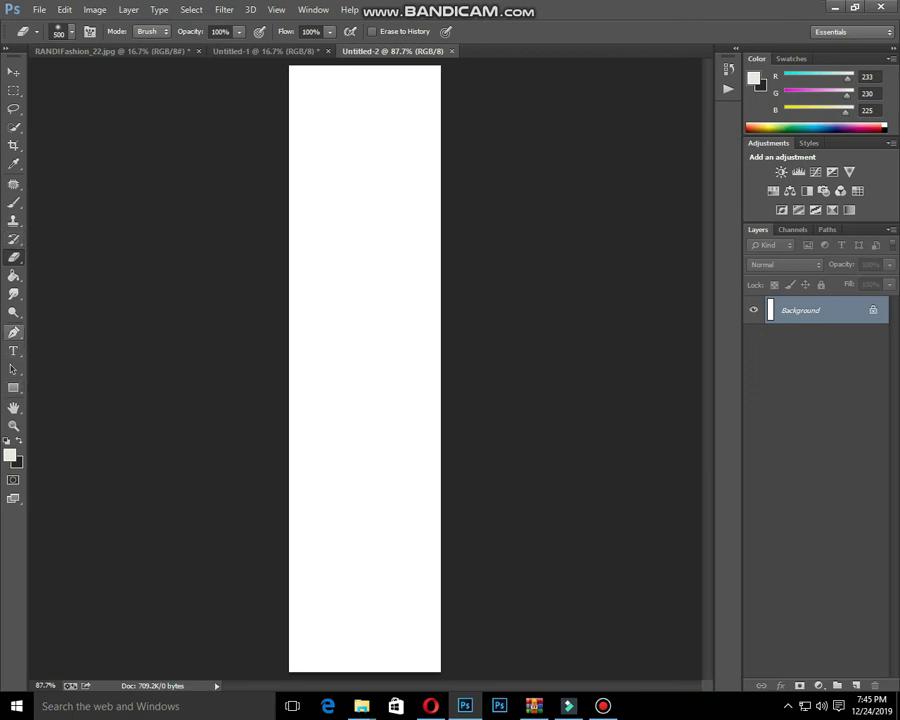
Step: Crop the blank document to a landscape canvas of 5 × 4 in at 600 px/in
key("c")
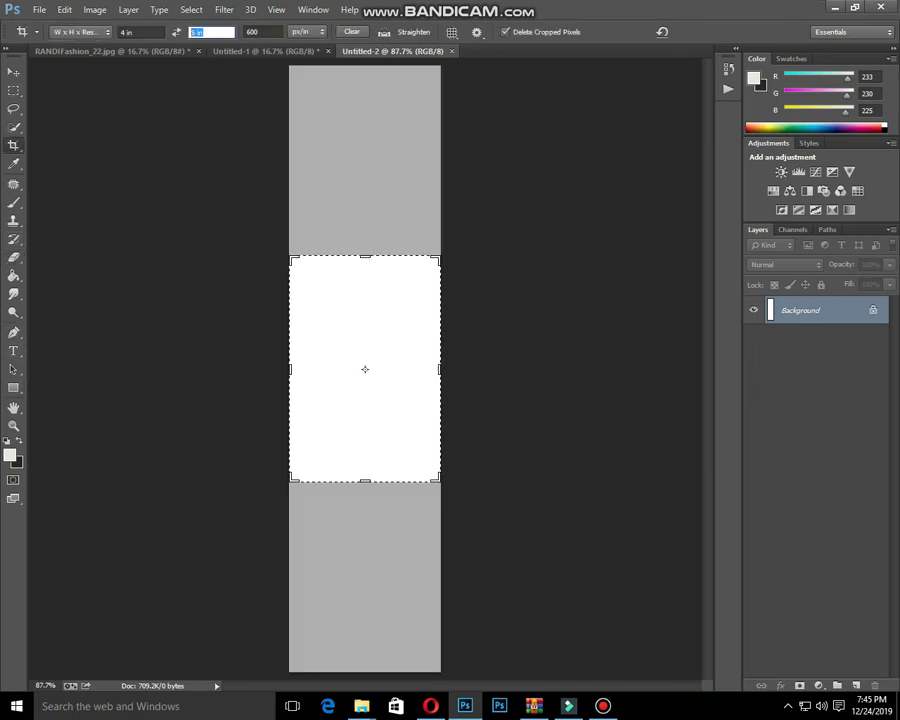
key("Return")
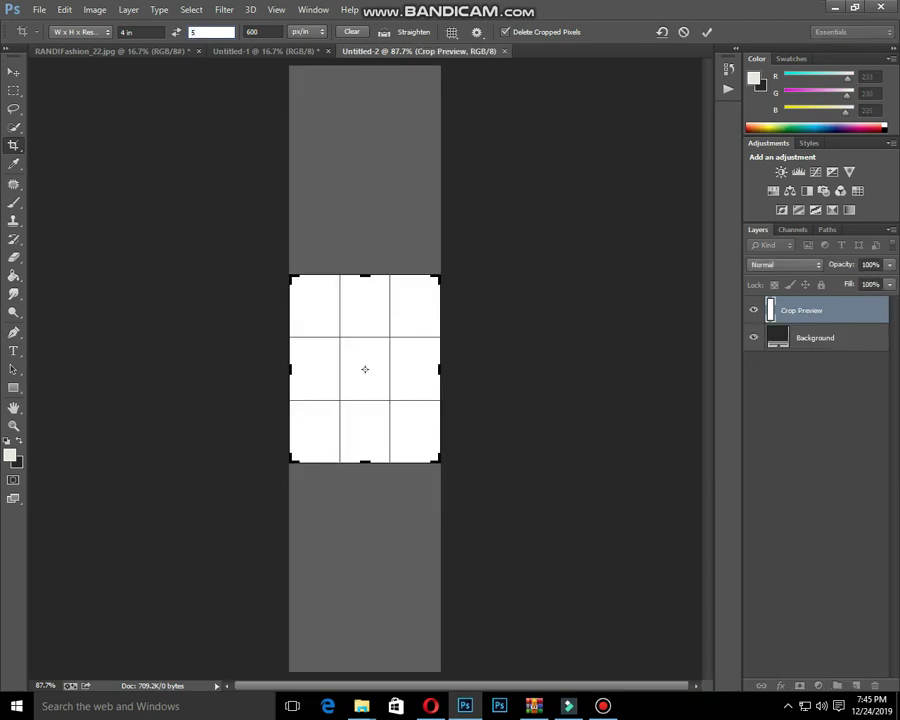
key("Return")
scroll(320, 276, "down", 6)
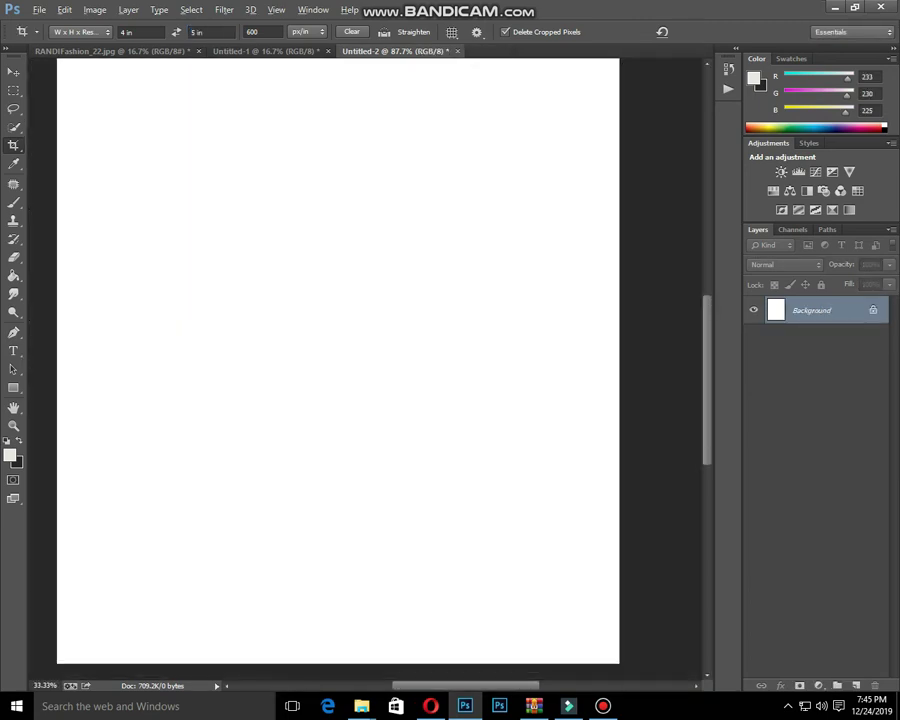
left_click(176, 32)
key("Return")
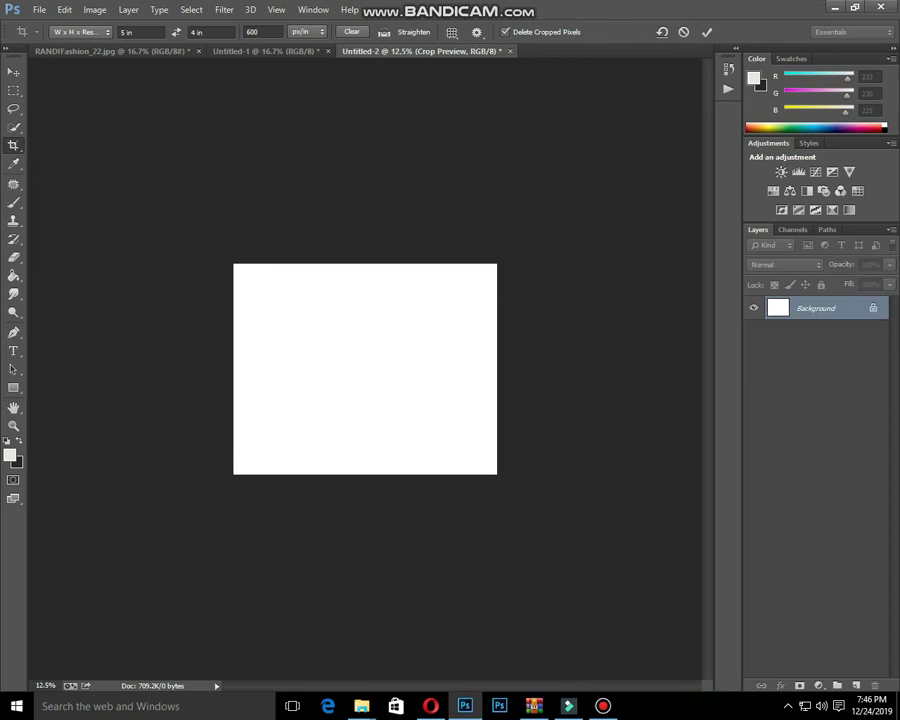
key("ctrl+plus")
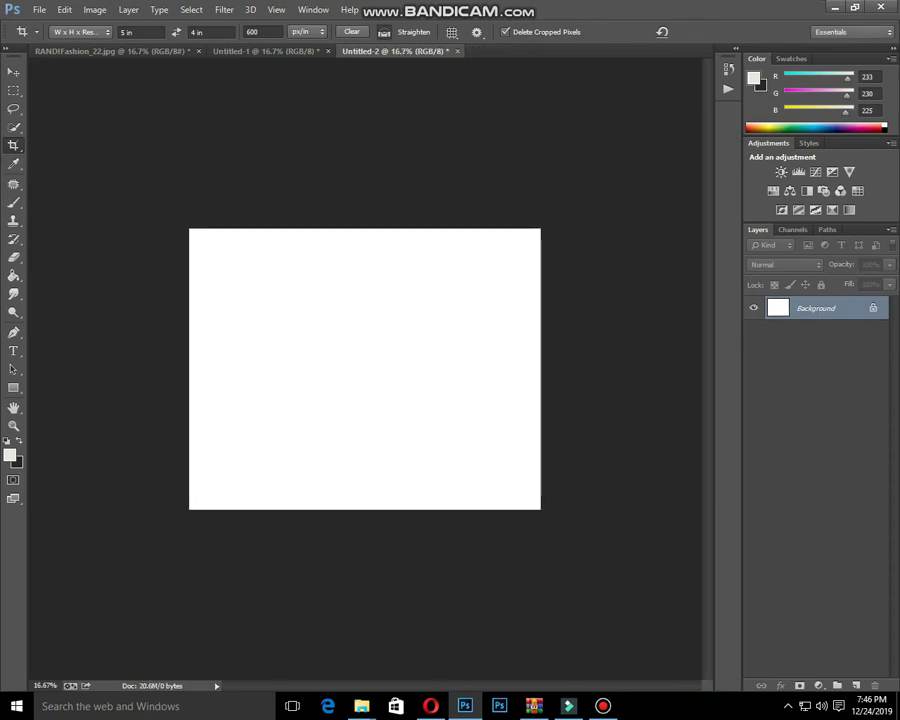
key("ctrl+plus")
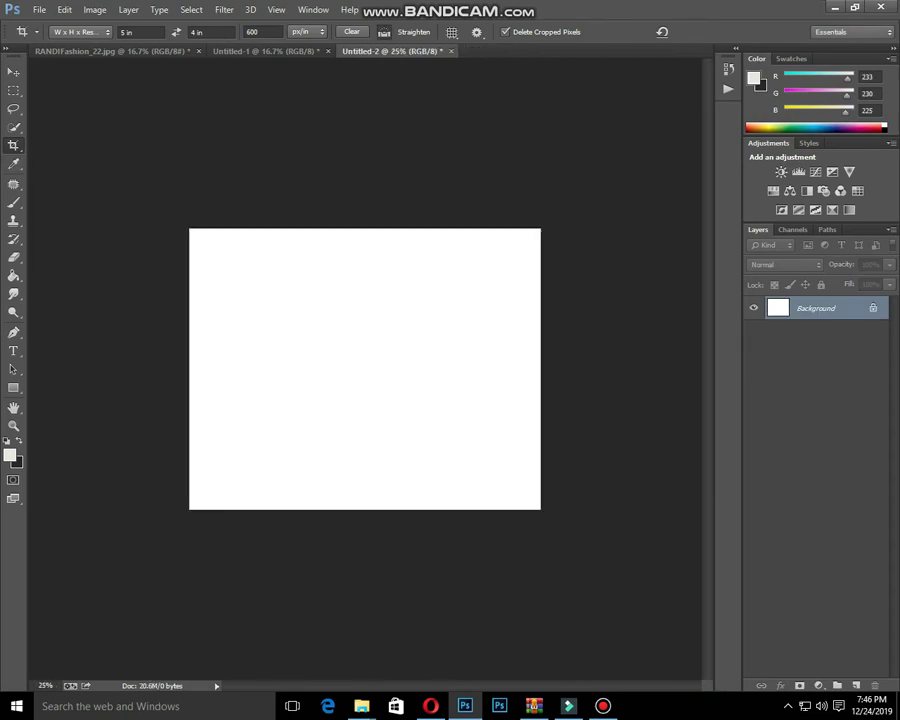
Step: Outline the canvas's upper-left half with a corner-to-corner diagonal Pen path and convert it to a selection
key("p")
key("ctrl+plus")
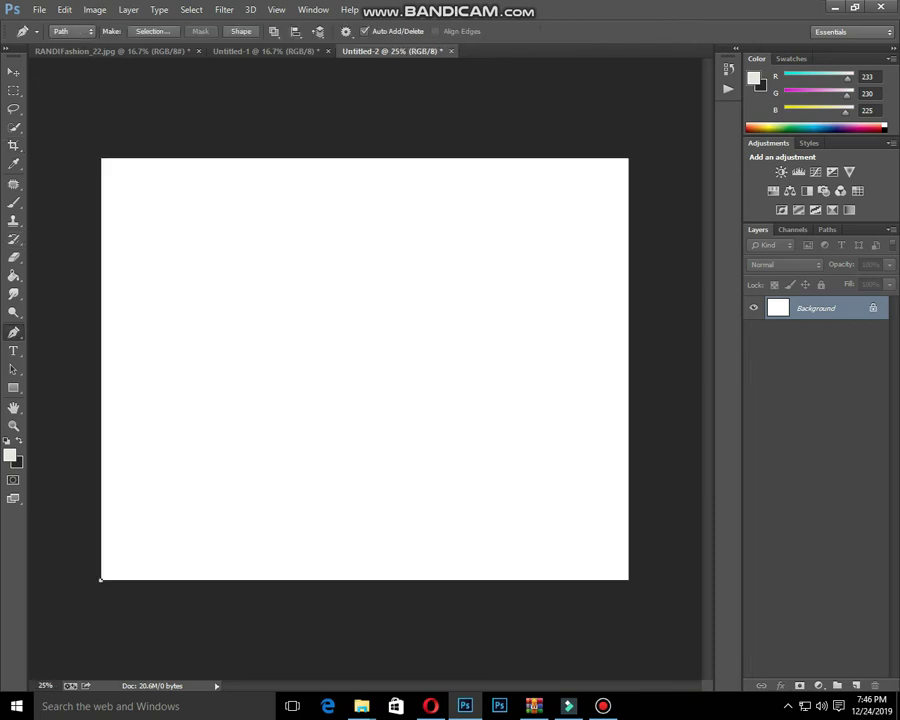
left_click(628, 158)
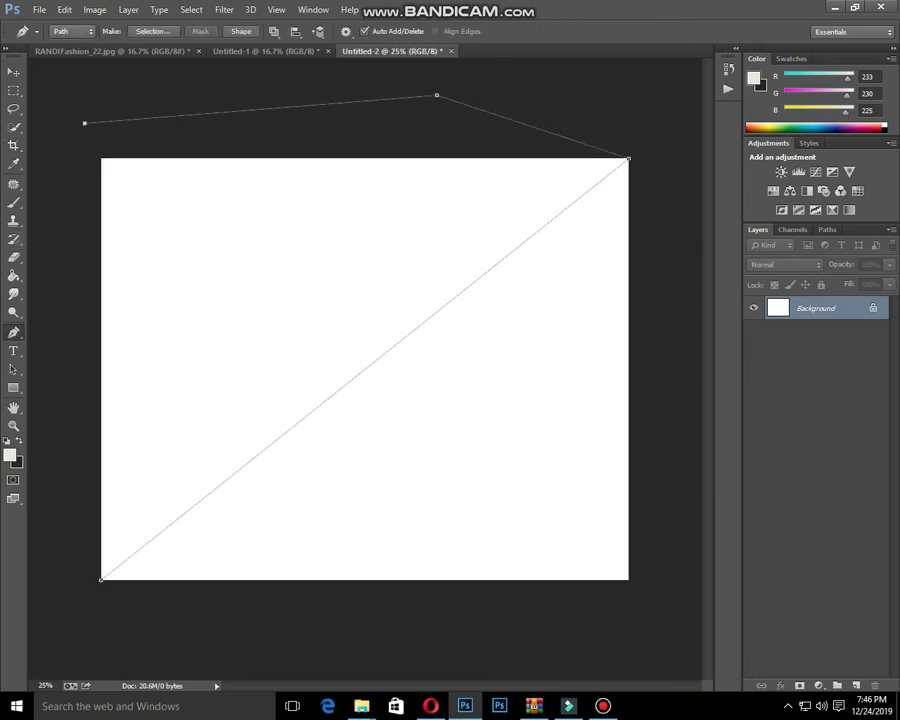
key("ctrl+Return")
Step: Try filling the upper-left diagonal selection with the background color, and undo the fill
key("i")
key("shift+F5")
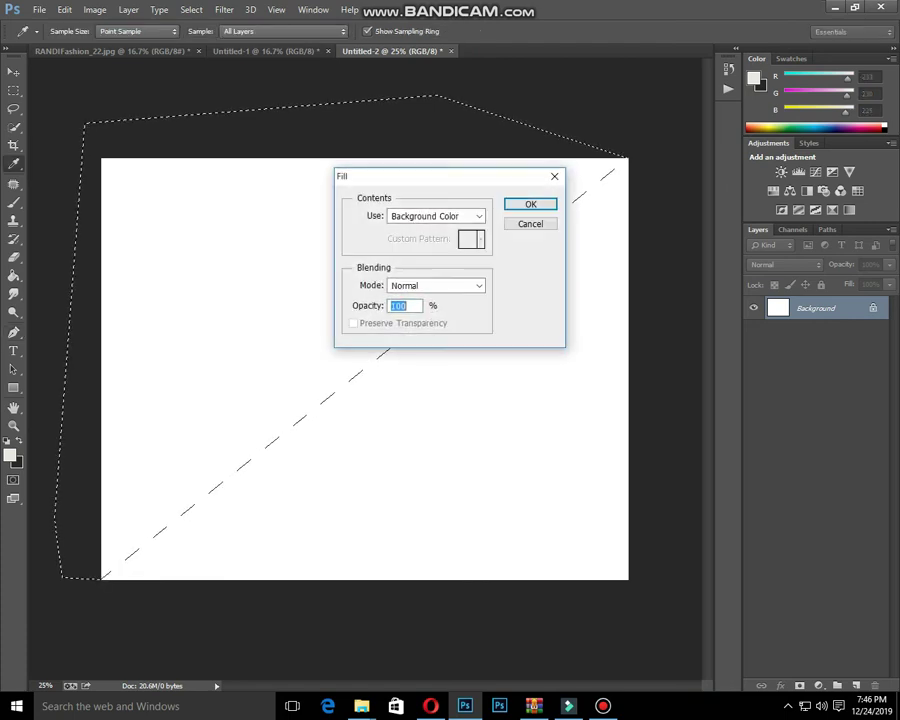
key("Return")
key("p")
key("ctrl+z")
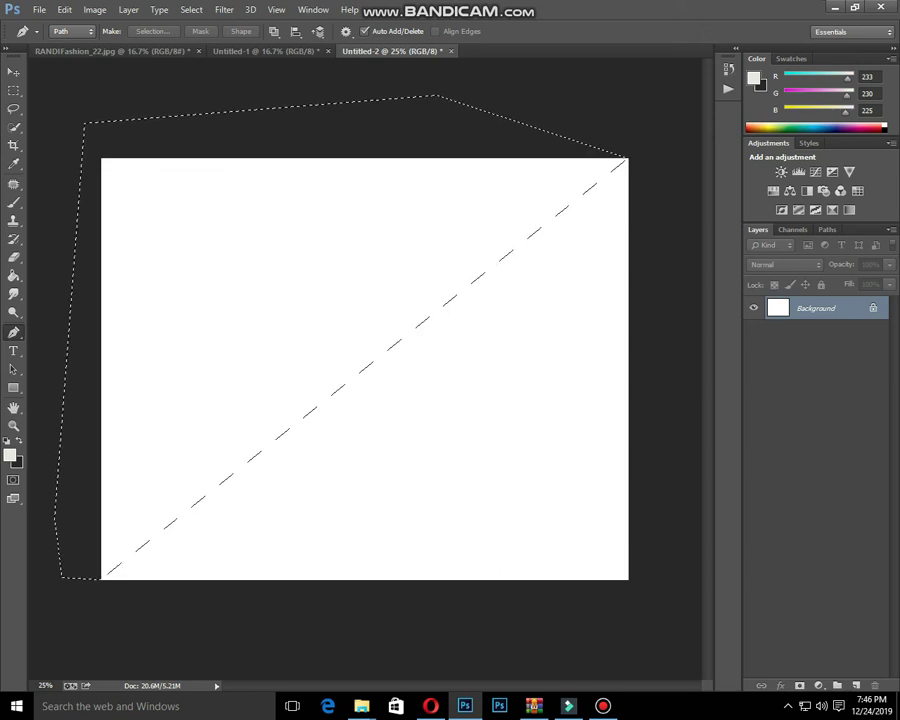
Step: Invert the selection, fill the lower-right half with the dark background color, and deselect
key("ctrl+a")
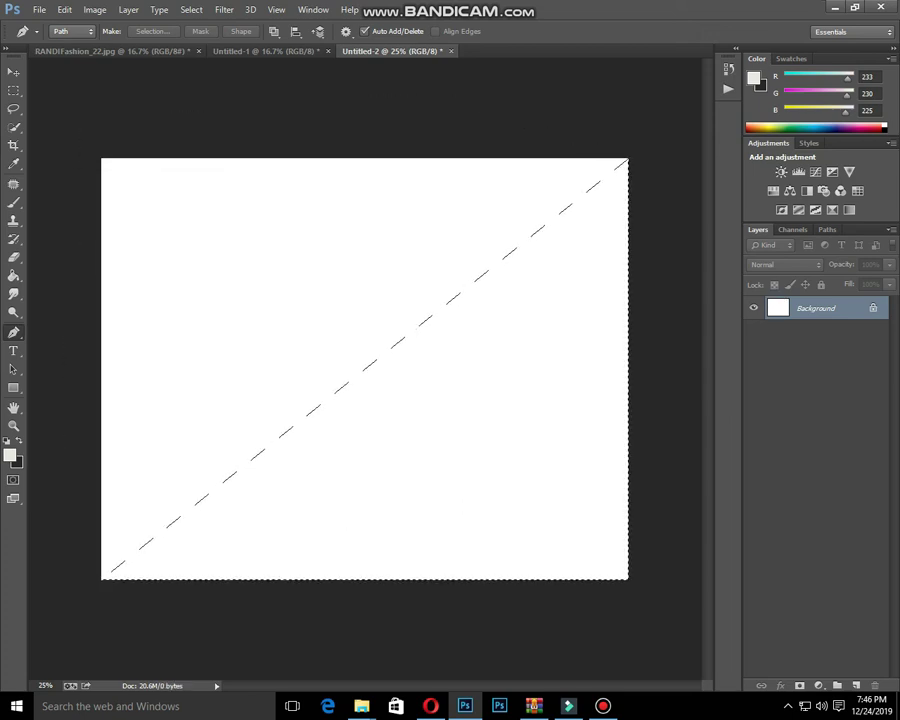
key("shift+F5")
key("Return")
key("ctrl+d")
key("ctrl+minus")
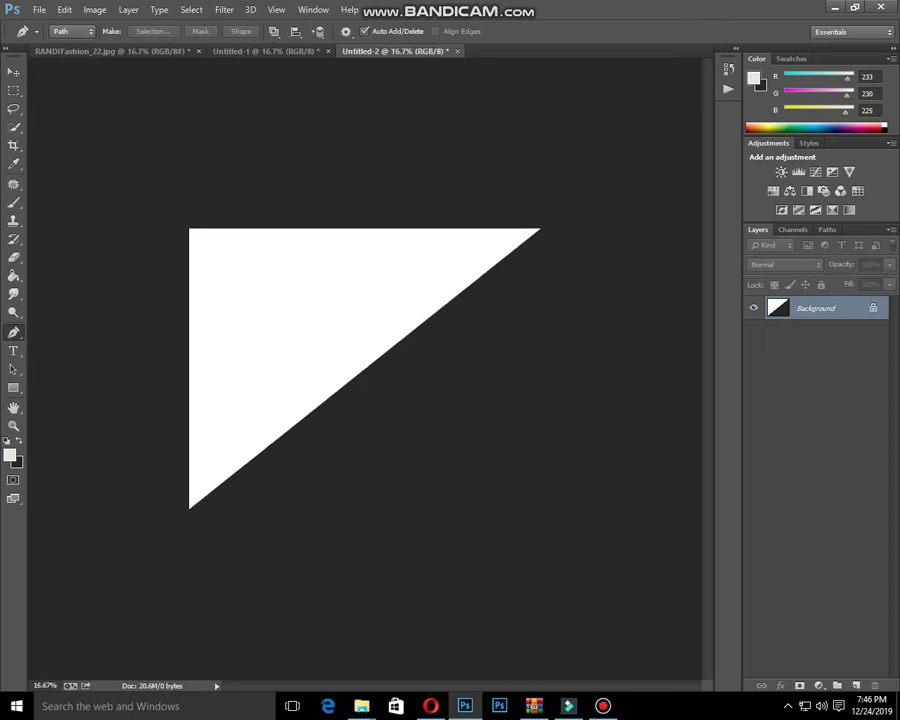
Step: Cut the whole bottle composite from Untitled-1 and paste it as a new layer into Untitled-2
key("ctrl+shift+Tab")
key("ctrl+a")
key("v")
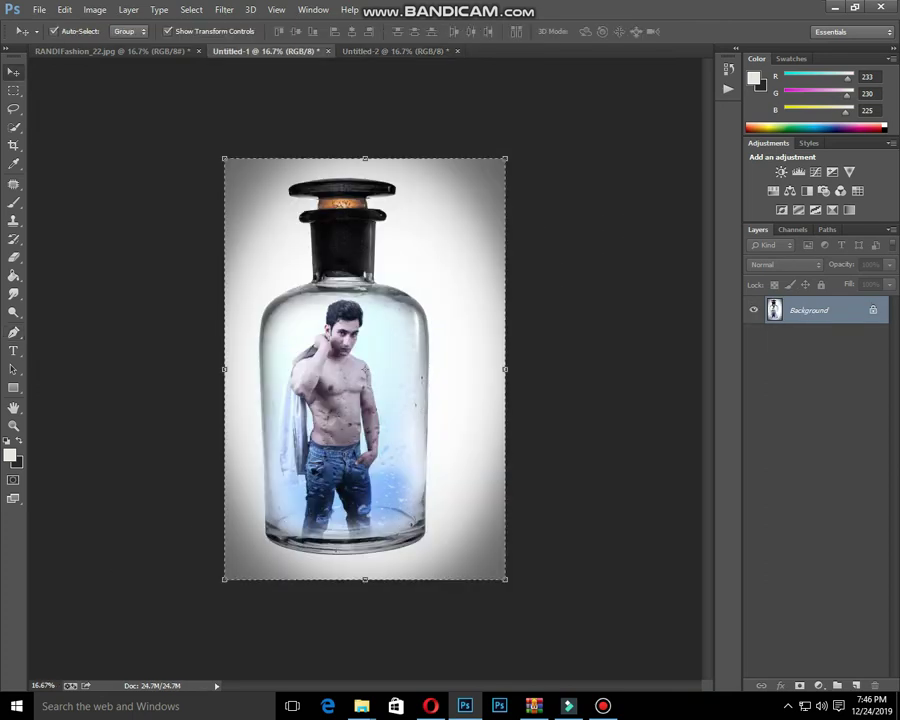
key("ctrl+x")
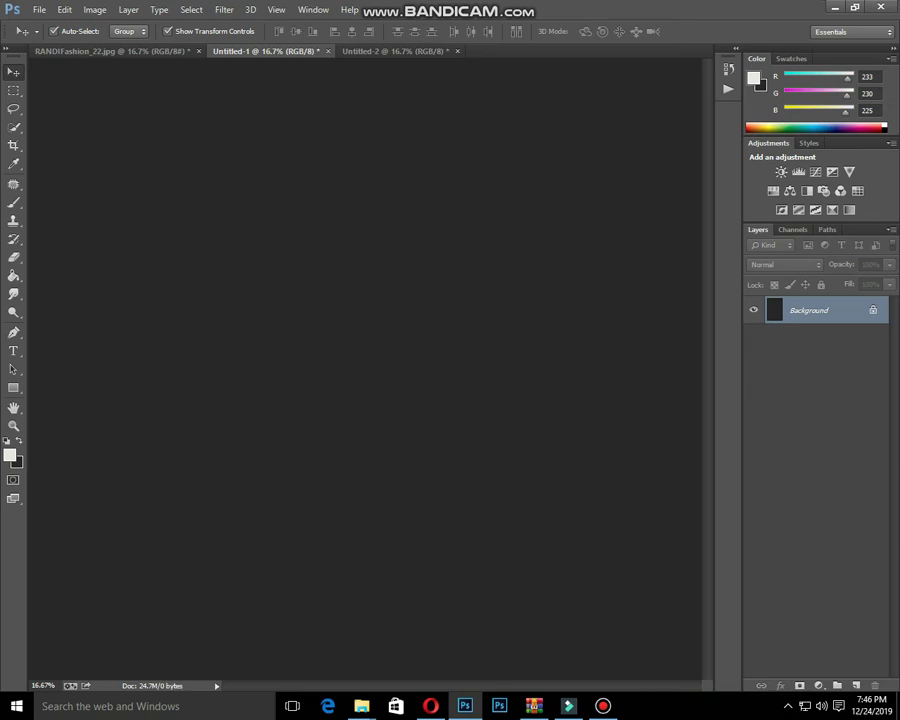
key("ctrl+Tab")
key("ctrl+v")
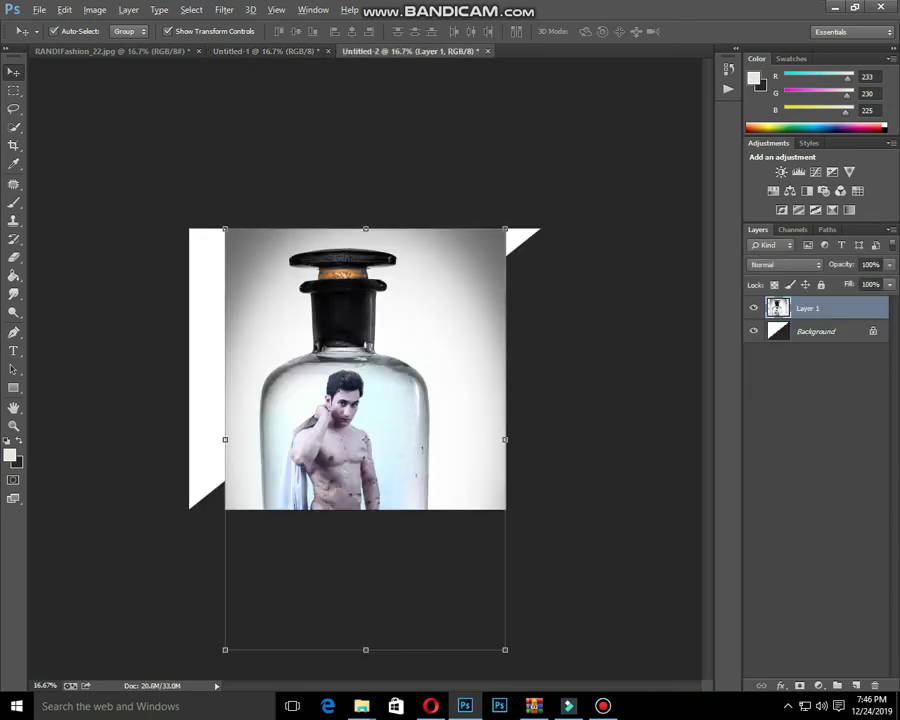
Step: Scale the pasted bottle picture to about 54% and place it near the middle of the canvas
left_click_drag(505, 229, 440, 326)
left_click_drag(410, 369, 401, 294)
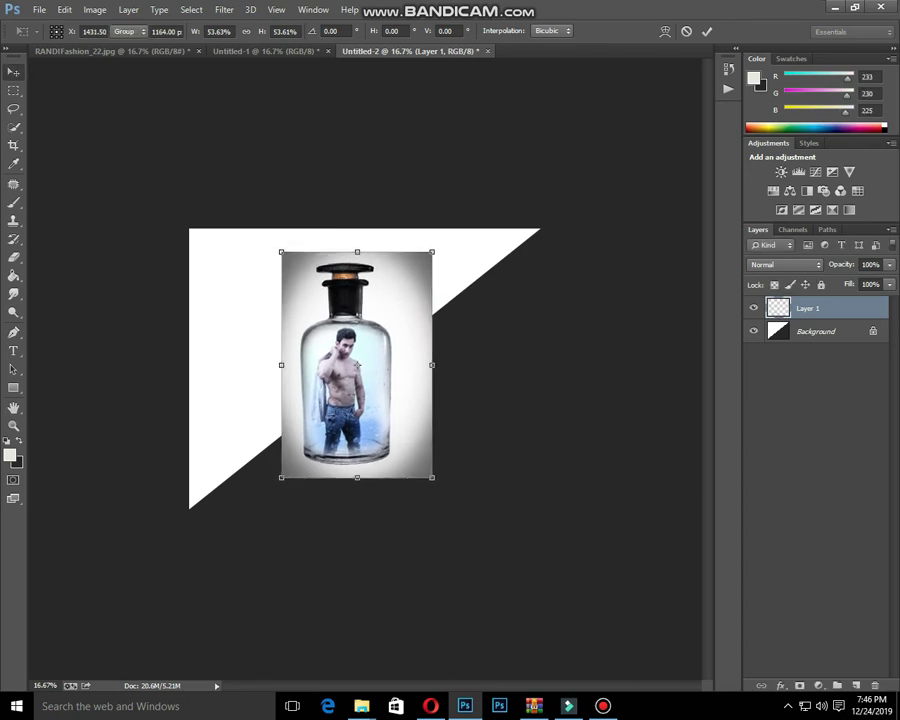
key("Return")
Step: Fine-tune the bottle picture's position so it sits centered over the diagonal black-and-white background
key("ctrl+0")
left_click_drag(379, 335, 403, 325)
left_click(570, 345)
key("ctrl+minus")
key("ctrl+plus")
left_click(385, 345)
key("Up")
key("Up")
key("Up")
key("Up")
key("Left")
key("Left")
key("Left")
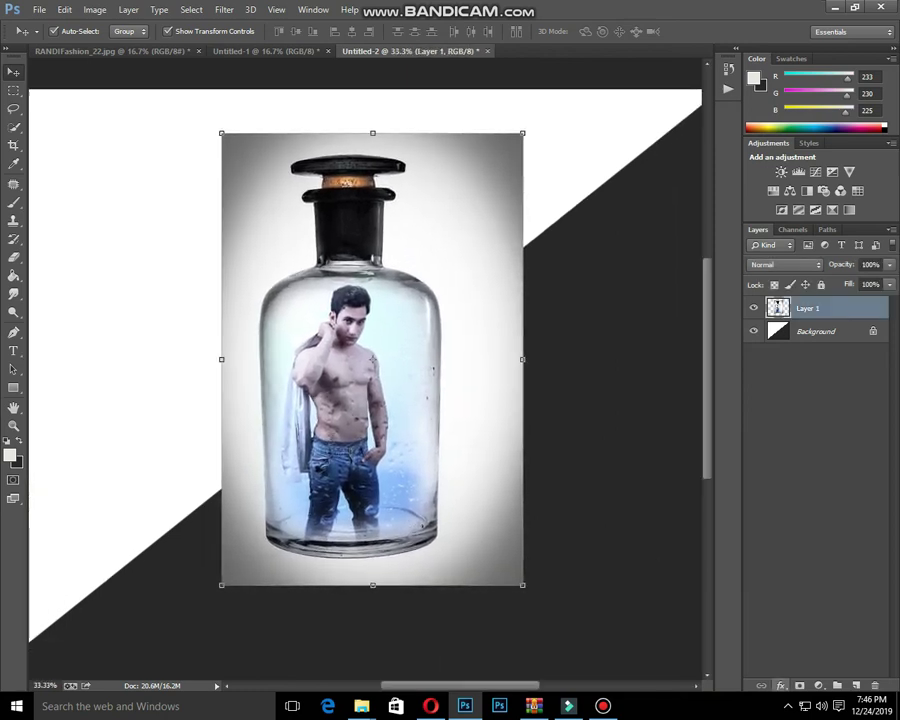
Step: Add a drop shadow to the bottle picture layer with distance 0 px, spread 0% and size 81 px
left_click(782, 686)
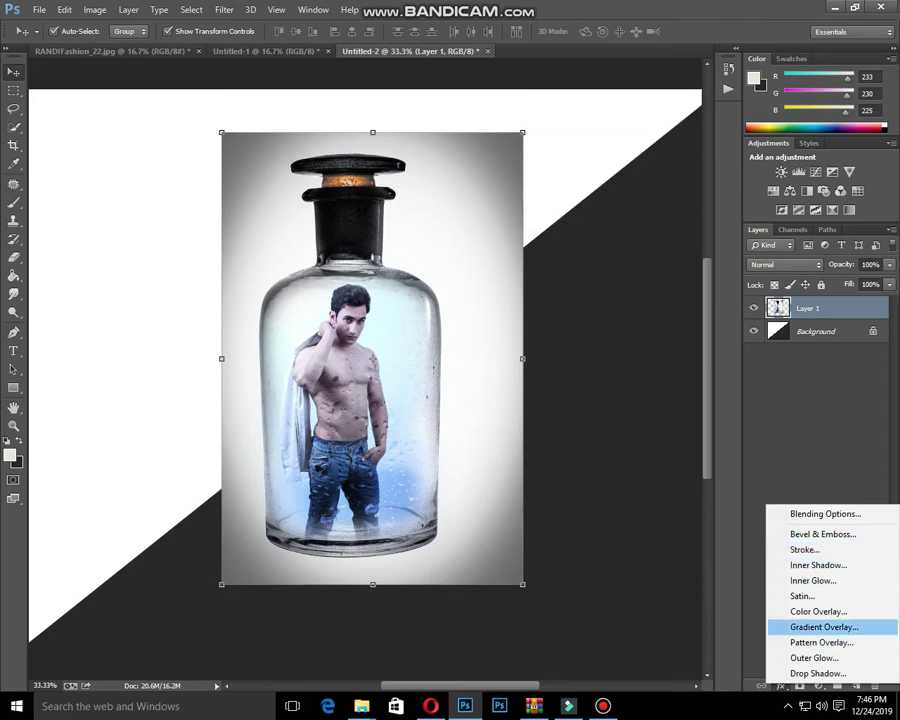
left_click(818, 673)
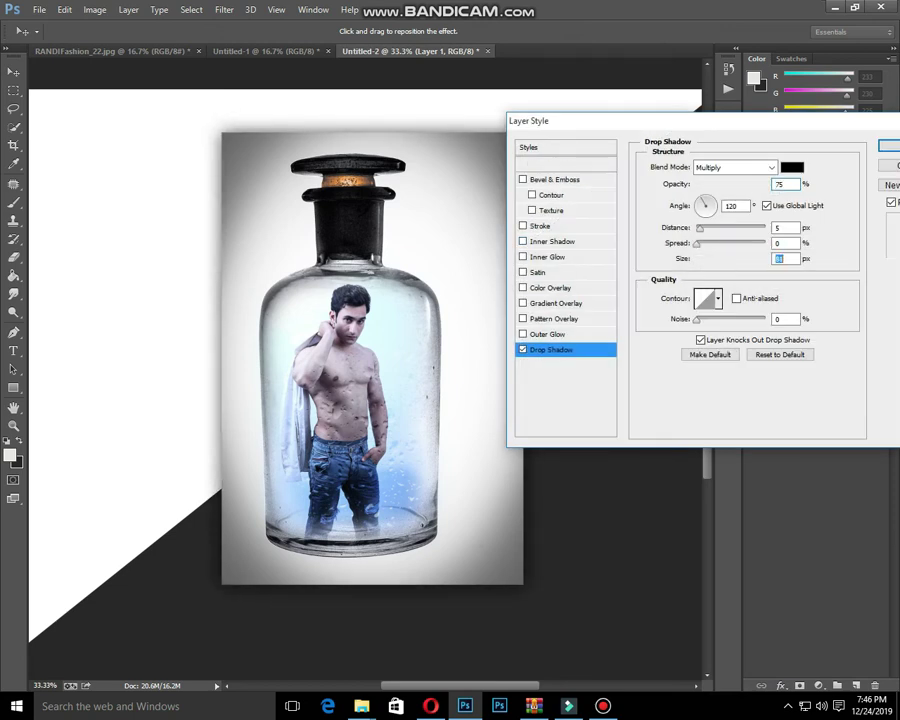
left_click_drag(700, 229, 729, 244)
type("0")
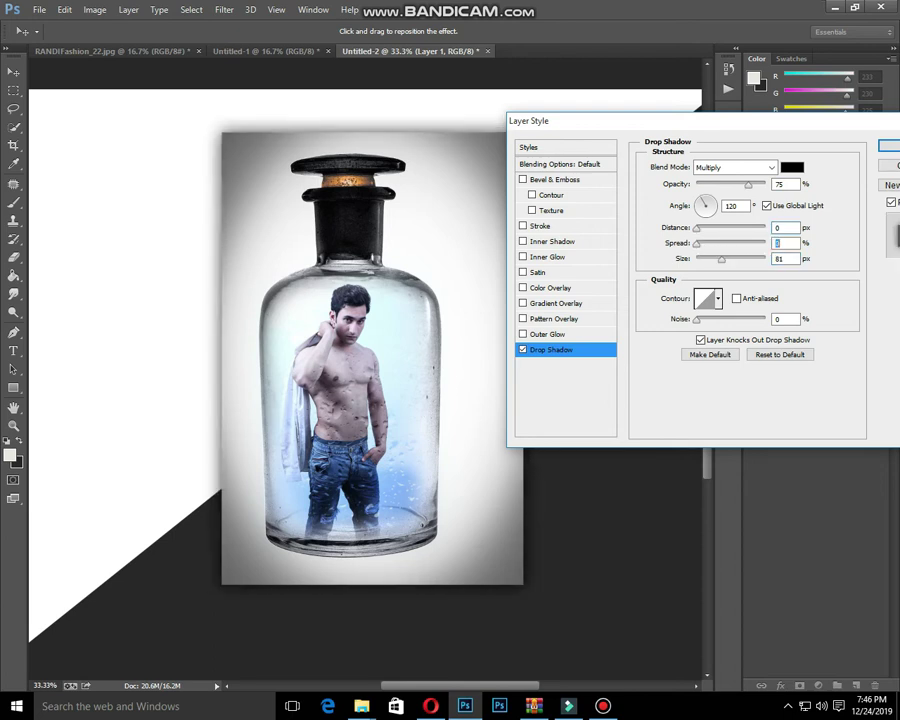
key("Return")
key("ctrl+0")
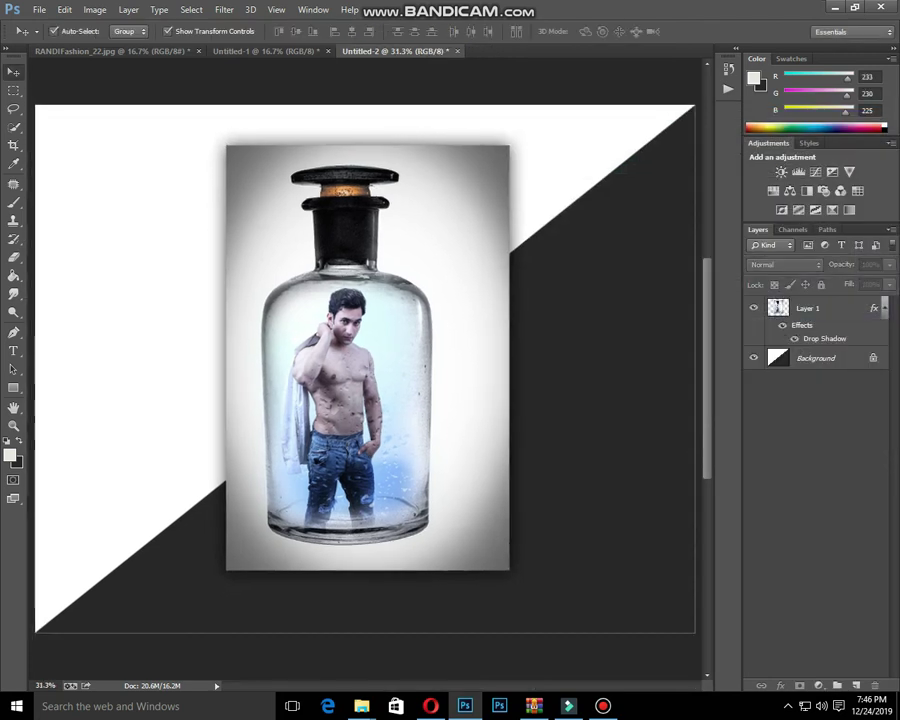
key("ctrl+minus")
key("ctrl+minus")
key("ctrl+plus")
key("ctrl+plus")
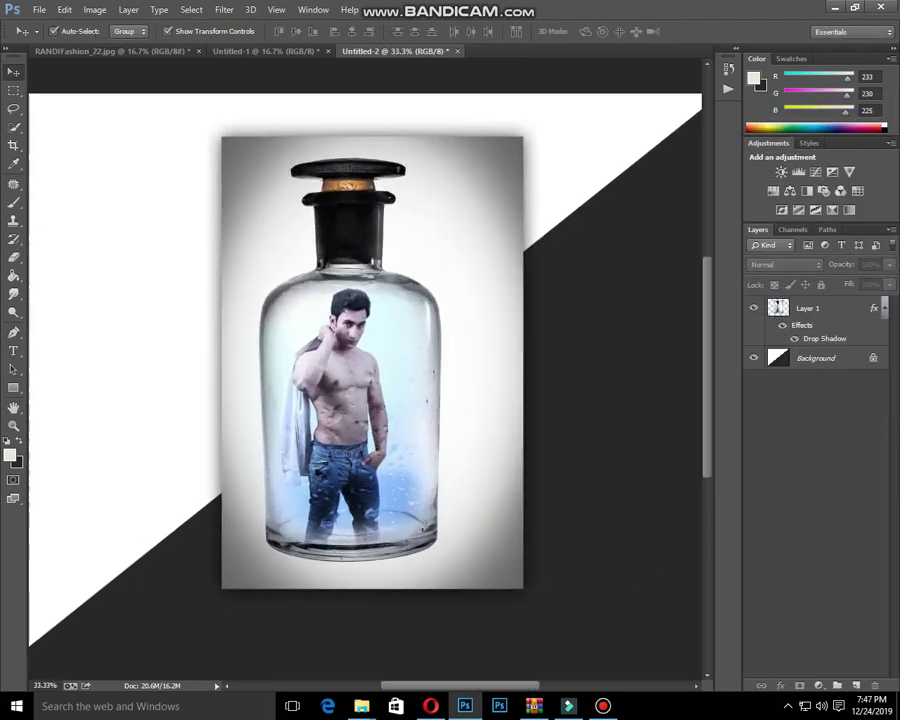
key("ctrl+minus")
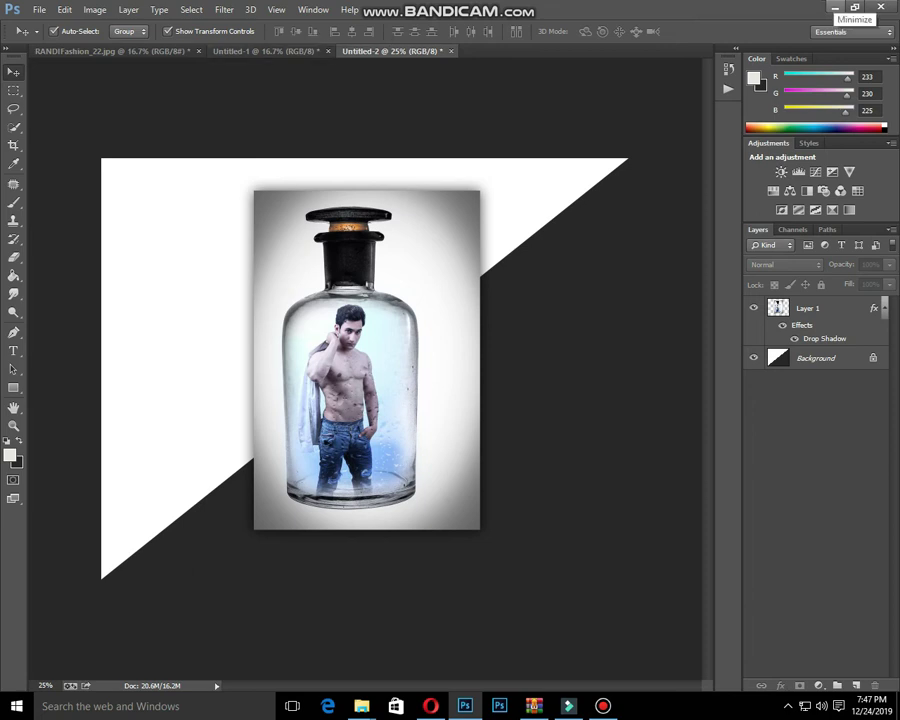
Step: Open the desktop image fashionMr_layout07_2x.jpg in Photoshop
left_click(836, 8)
double_click(131, 85)
key("Escape")
left_click(465, 706)
left_click(131, 85)
left_click_drag(131, 85, 466, 705)
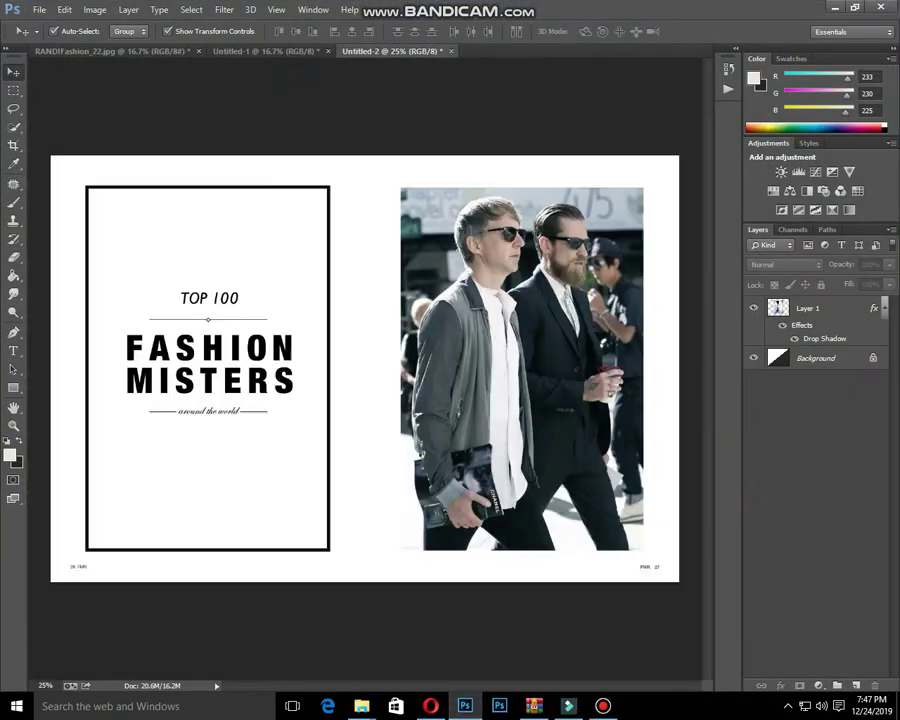
Step: Select the FASHION MISTERS title block with its decorative lines, excluding TOP 100, and copy it to a new layer
key("ctrl+plus")
key("m")
left_click_drag(68, 281, 351, 460)
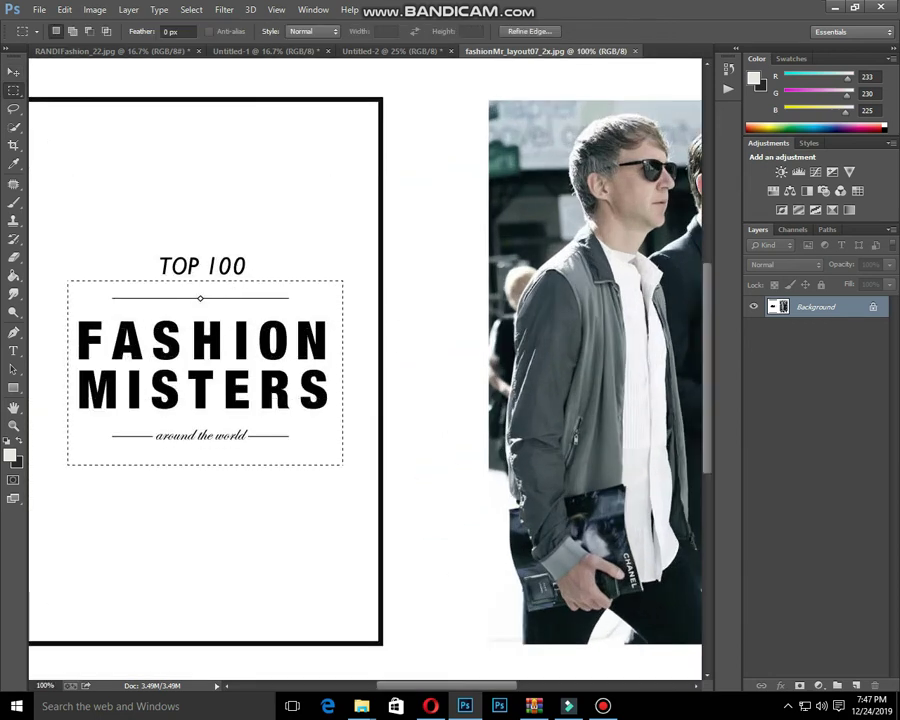
key("ctrl+j")
key("ctrl+z")
key("ctrl+z")
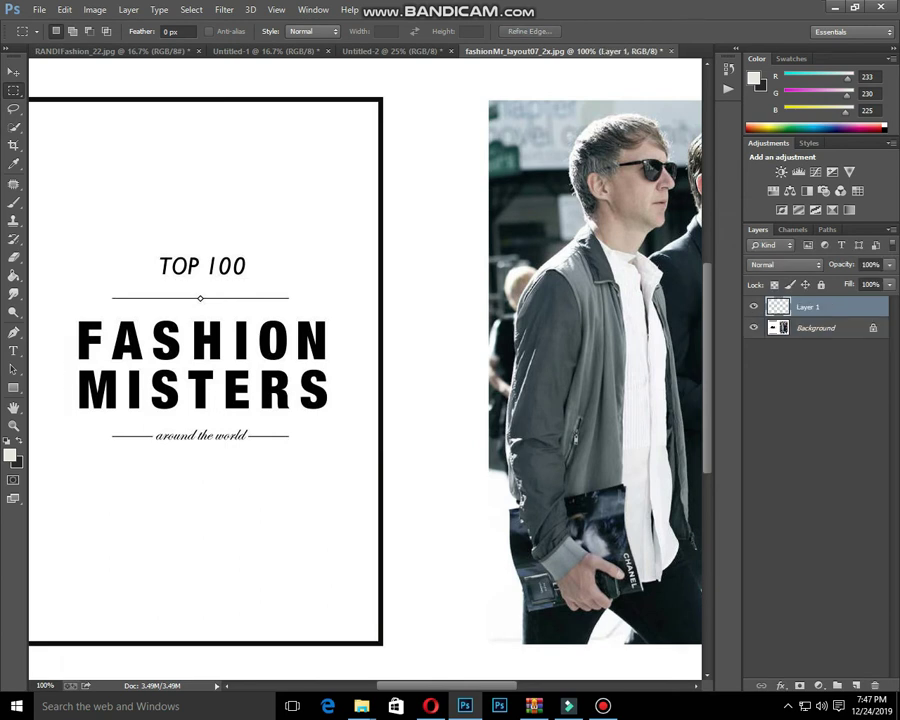
Step: Paste the copied FASHION MISTERS title block as a new layer into Untitled-2
left_click(266, 51)
left_click(391, 51)
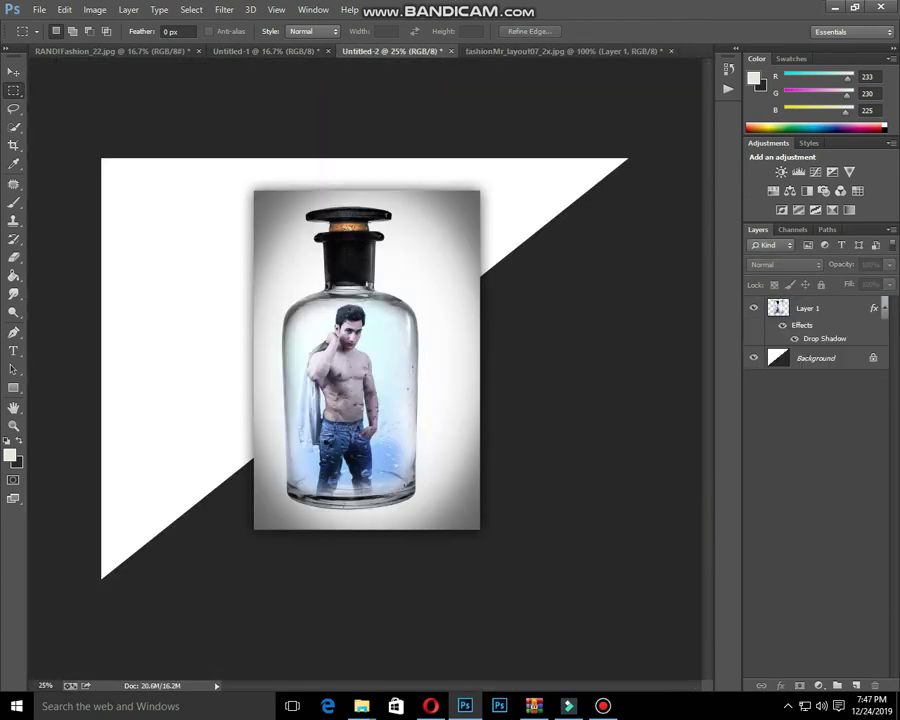
key("ctrl+v")
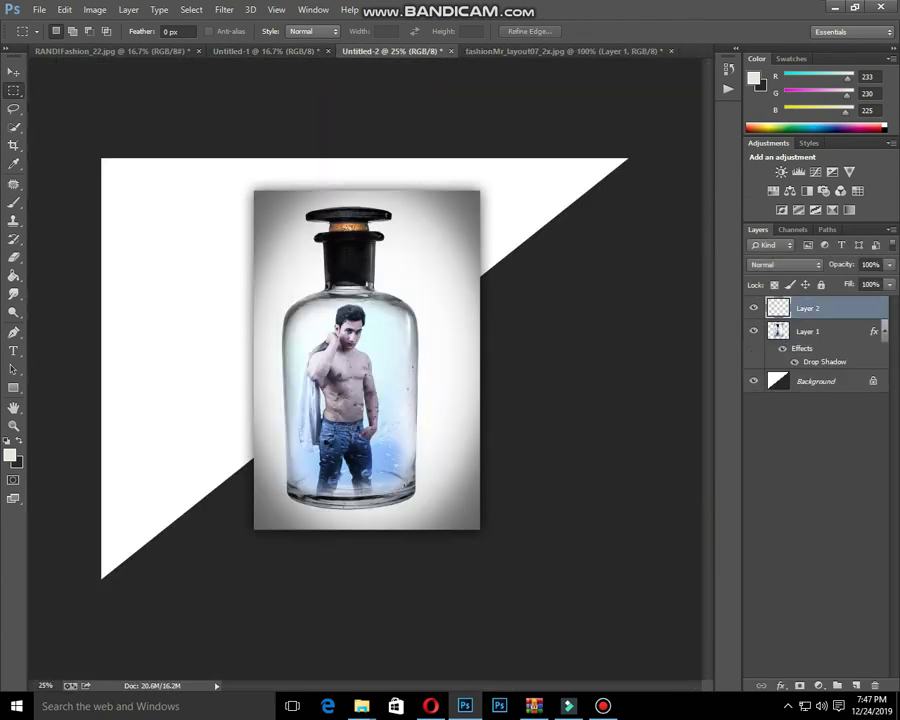
key("v")
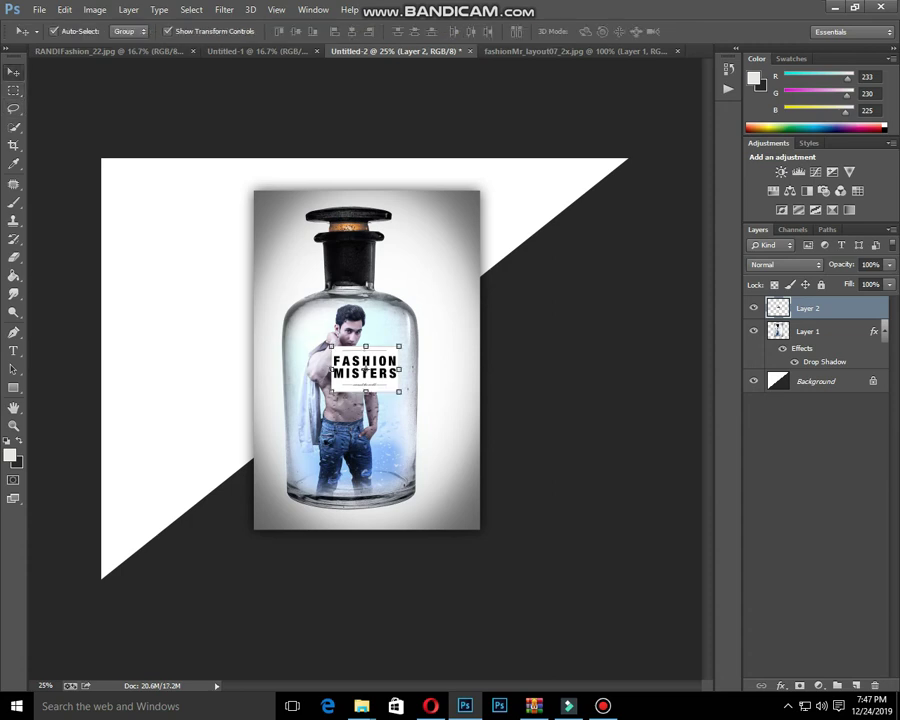
Step: Scale the title block to about 188% and place it on the dark area beside the bottle picture
left_click_drag(399, 346, 430, 325)
left_click_drag(405, 364, 602, 343)
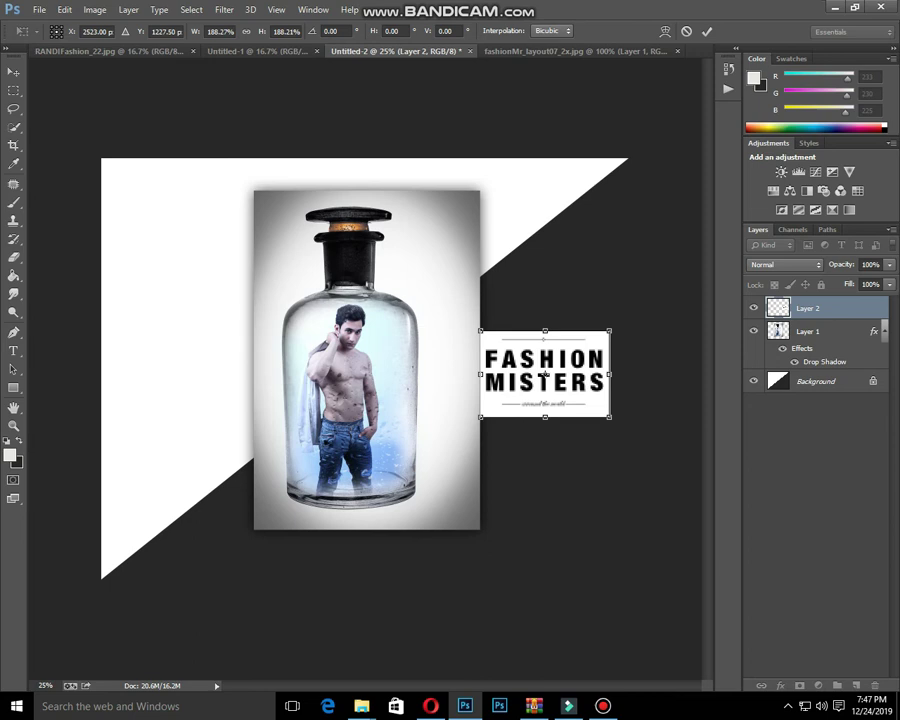
key("Return")
Step: Invert the title block's colors and set its layer blend mode to Screen
key("ctrl+plus")
key("ctrl+i")
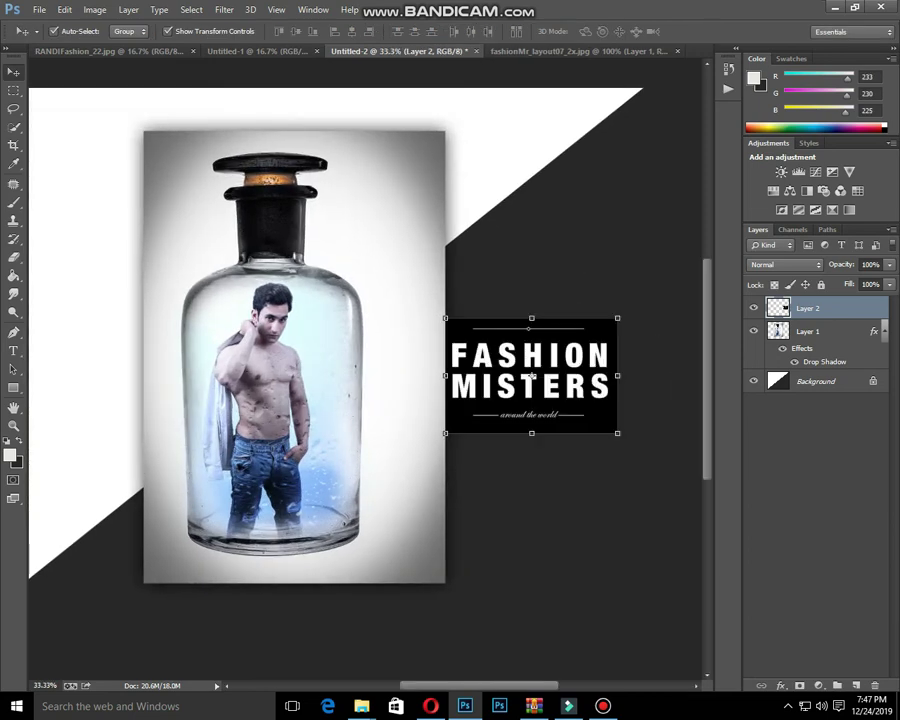
key("ctrl+plus")
left_click(786, 265)
left_click(780, 289)
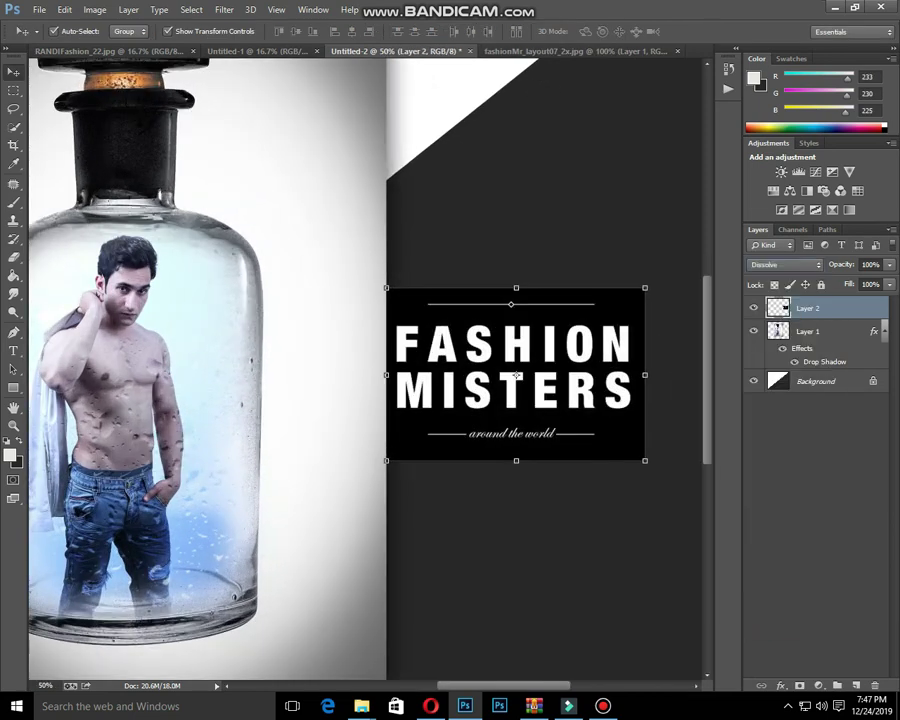
key("Down")
key("Down")
key("Down")
key("Down")
key("Down")
key("Down")
key("Down")
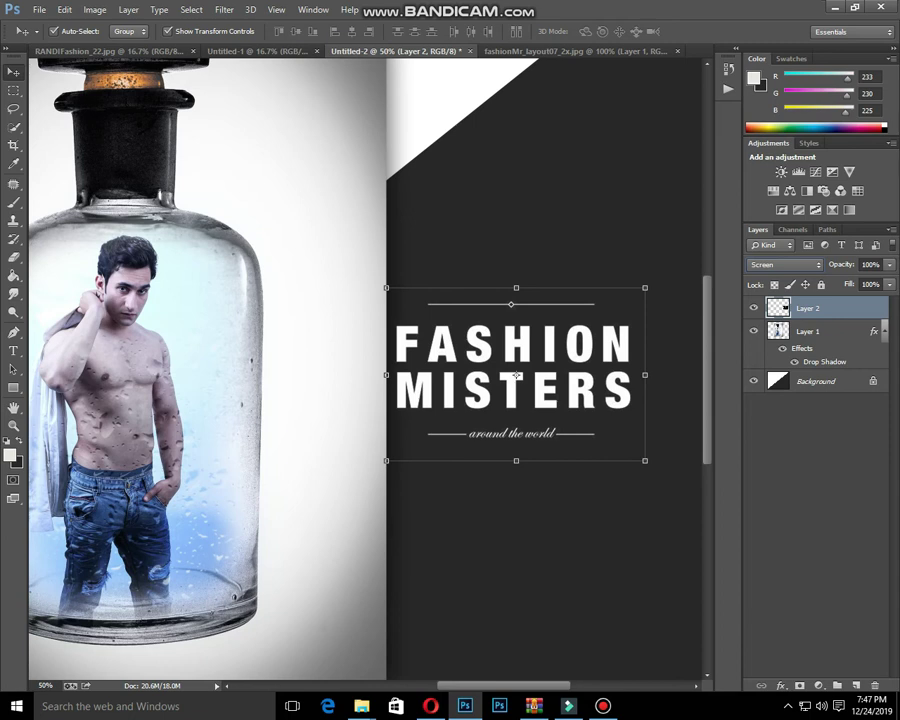
Step: Raise the title layer's black input level with Levels and shift the title slightly away from the bottle picture
key("ctrl+l")
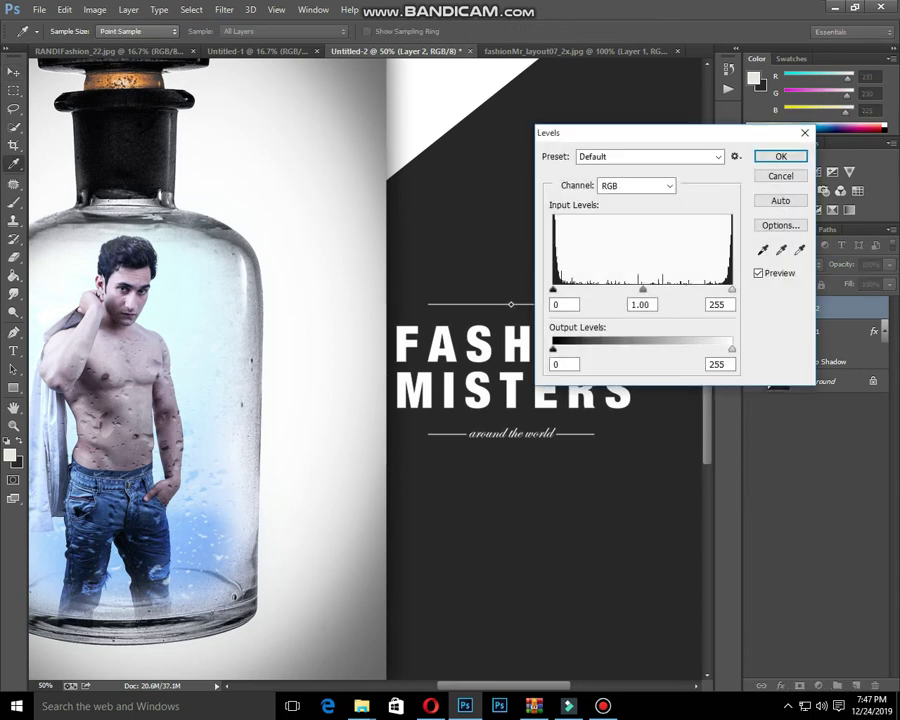
left_click_drag(553, 290, 595, 290)
key("Return")
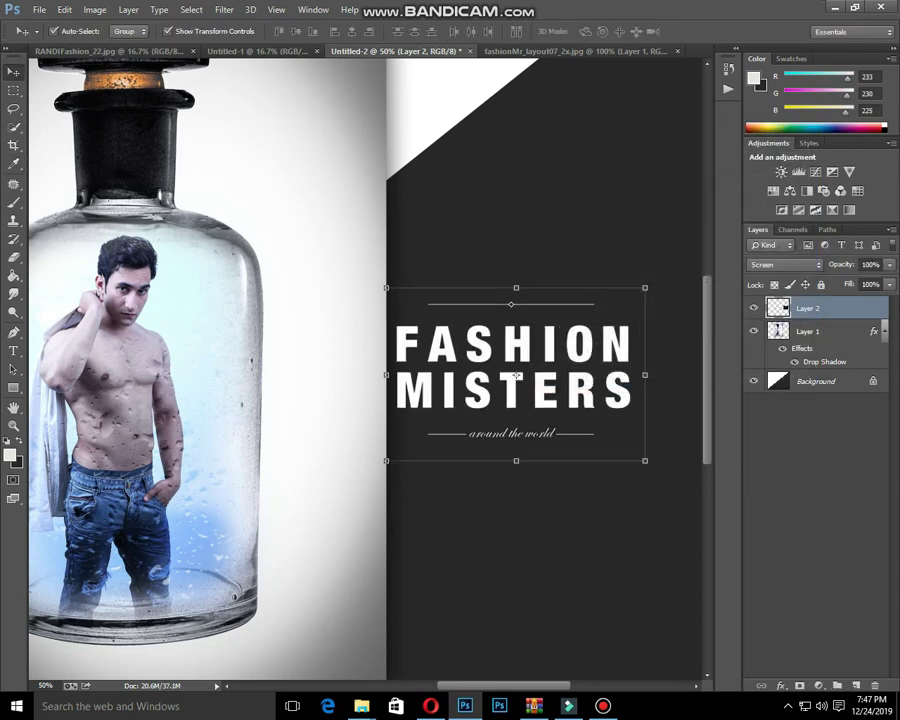
key("ctrl+0")
left_click_drag(587, 374, 597, 375)
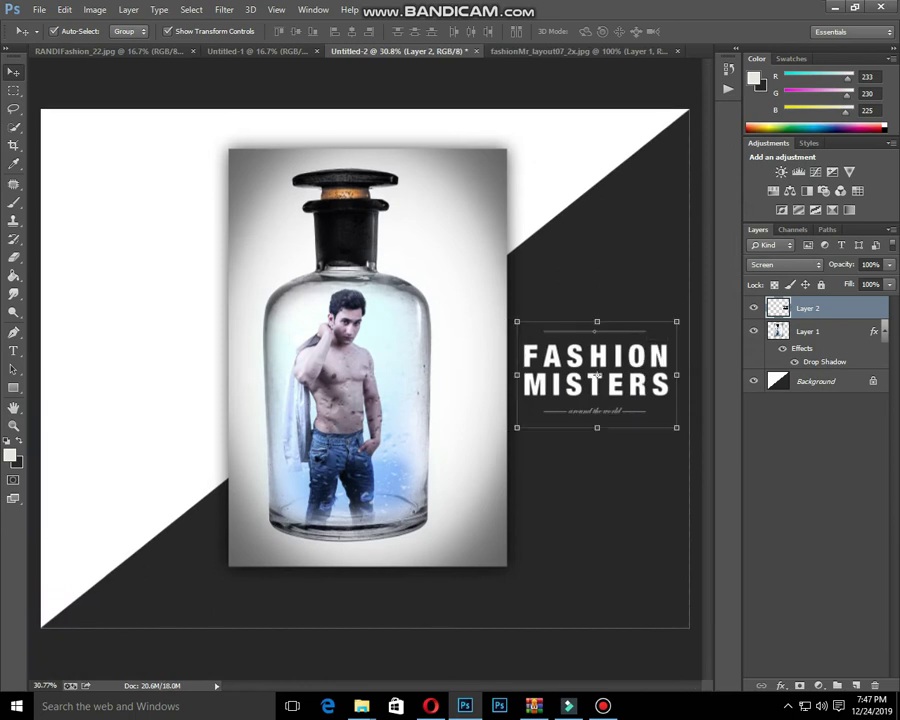
Step: Delete the final S of MISTERS from the title layer and clear the selection
key("ctrl+plus")
key("ctrl+plus")
key("m")
mouse_move(638, 356)
left_mouse_down()
mouse_move(666, 374)
mouse_move(673, 407)
left_mouse_up()
key("Delete")
key("ctrl+d")
Step: Select a thin full-height vertical strip through the title's center on the Background layer and activate the Brush tool
key("ctrl+0")
left_click_drag(594, 103, 598, 688)
left_click(817, 381)
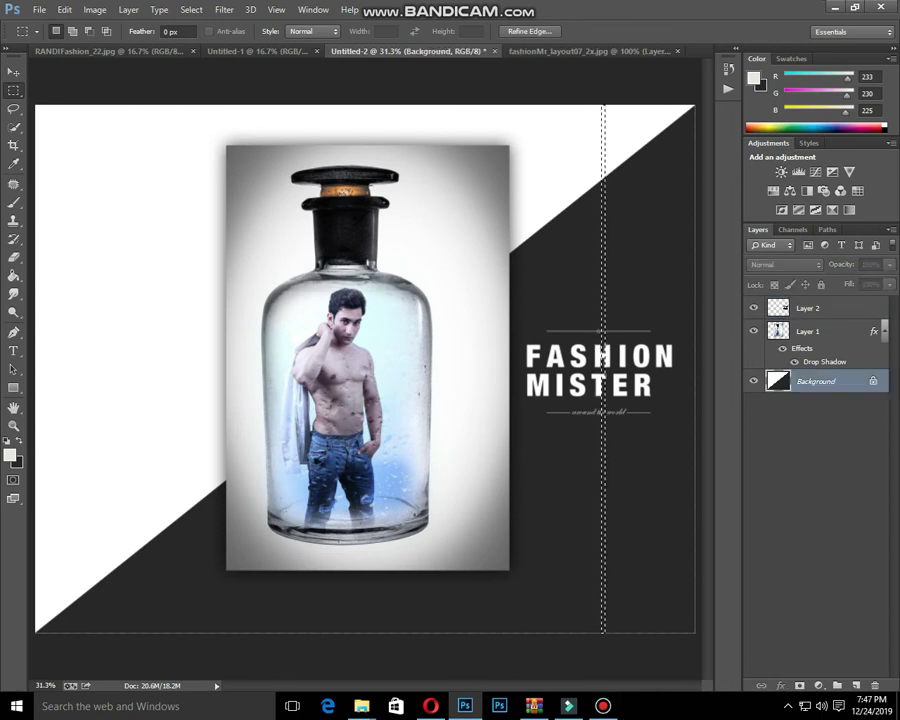
right_click(14, 202)
left_click(62, 202)
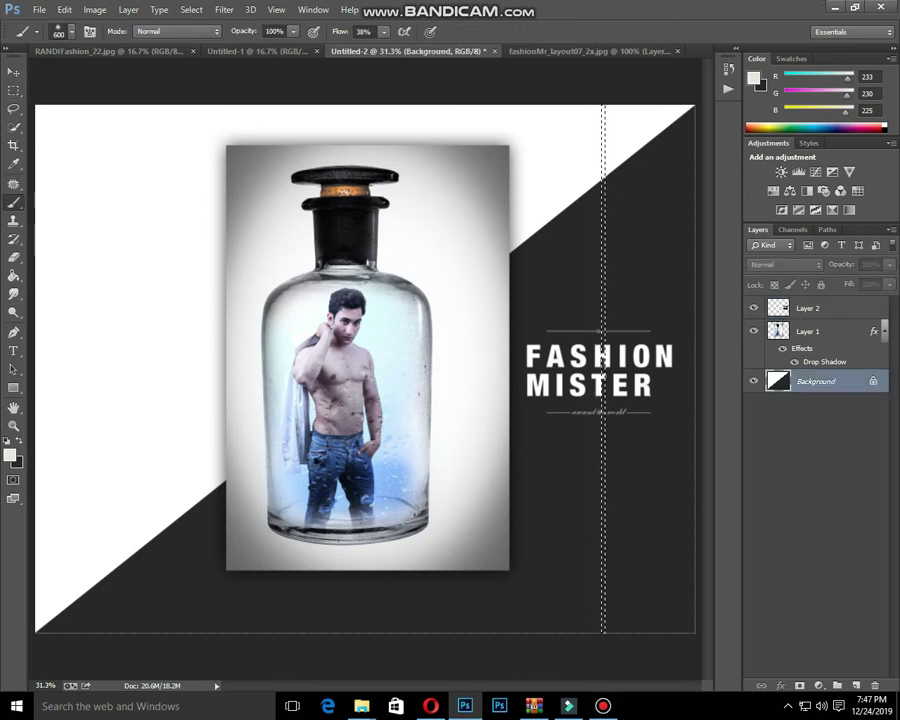
Step: Set the foreground color to an orange sampled from the bottle's cork, RGB 187, 115, 38
key("d")
left_click(10, 455)
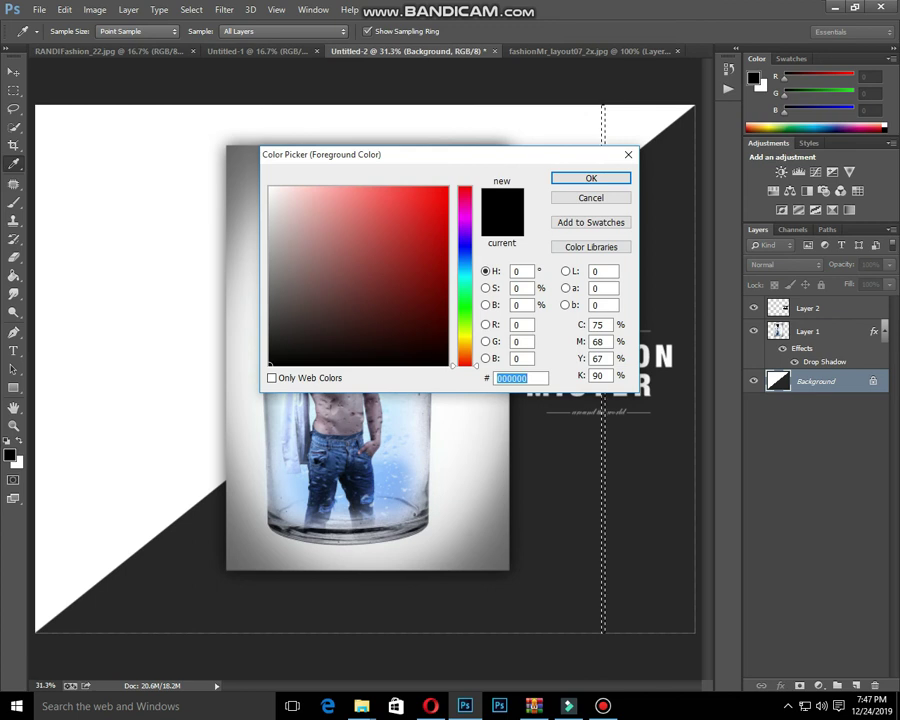
left_click_drag(440, 155, 536, 133)
left_click(337, 191)
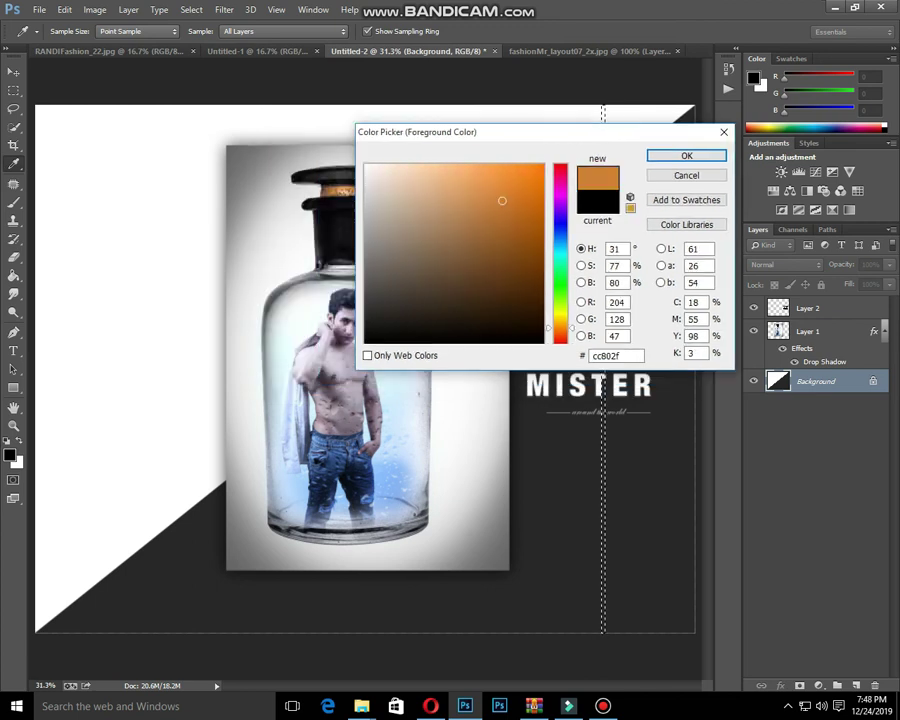
key("Return")
Step: Brush the orange along the selected vertical strip, fading it out around the title, and deselect
key("b")
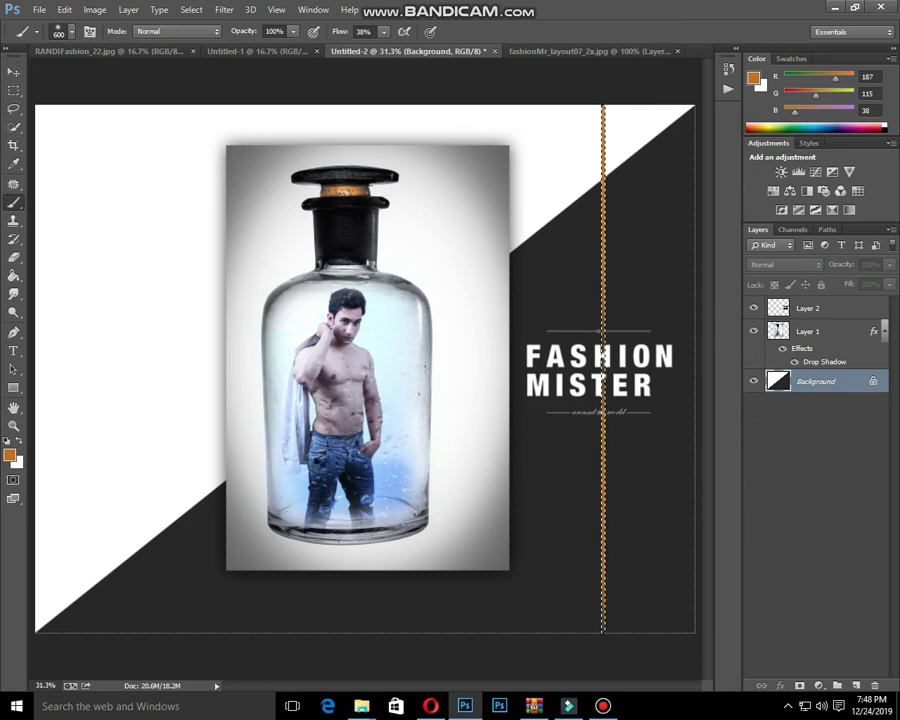
key("ctrl+z")
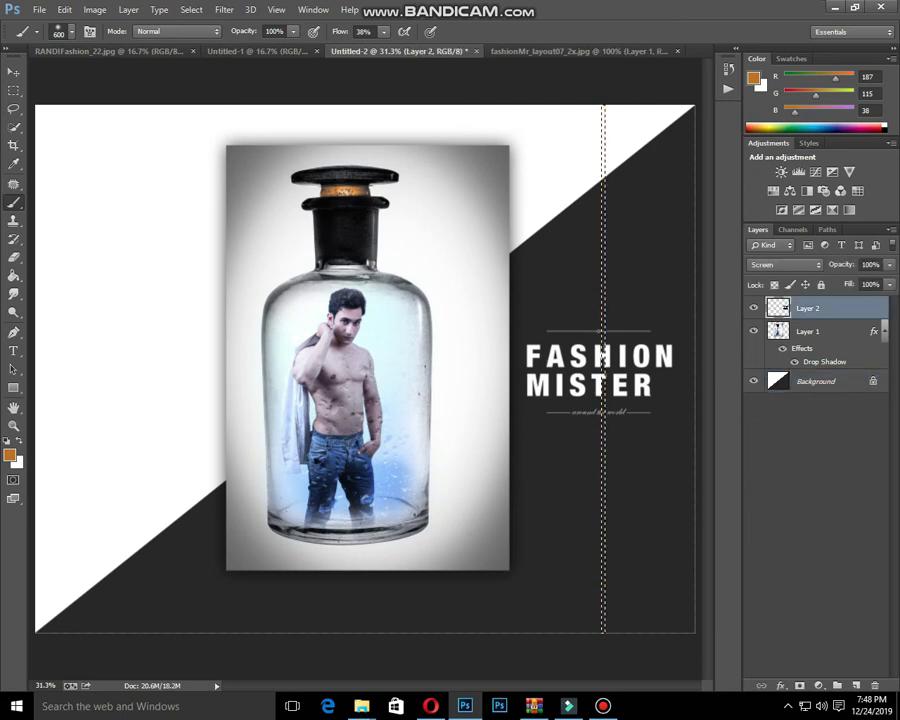
key("ctrl+z")
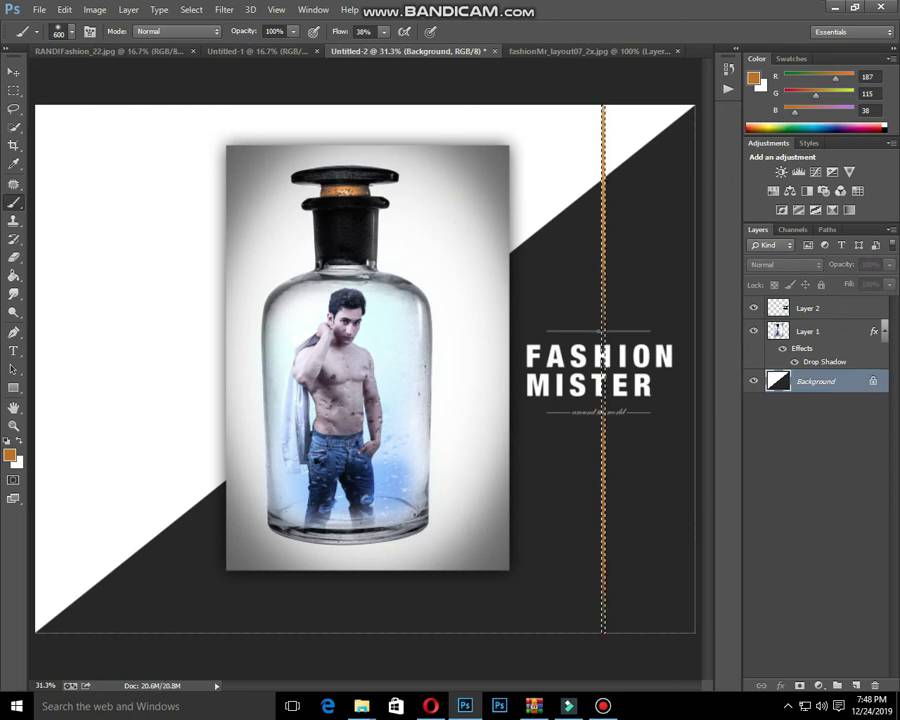
key("ctrl+d")
key("ctrl+minus")
key("ctrl+plus")
key("ctrl+minus")
key("ctrl+minus")
key("ctrl+plus")
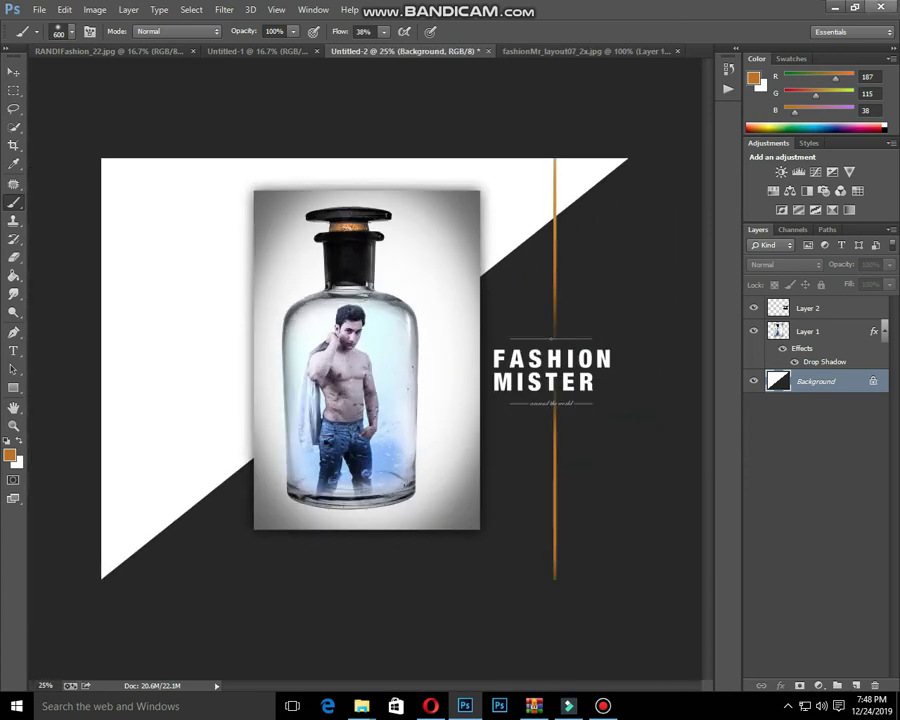
Step: Examine the magazine layout images on the desktop for further design elements to reuse
key("super+d")
left_click(131, 136)
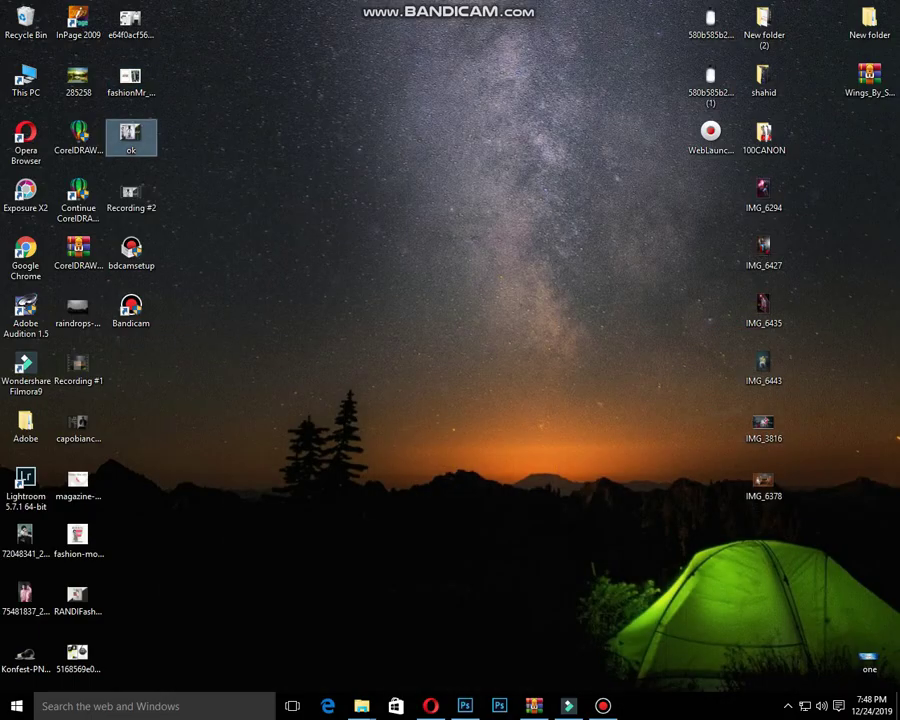
left_click(131, 194)
left_click(78, 482)
double_click(78, 482)
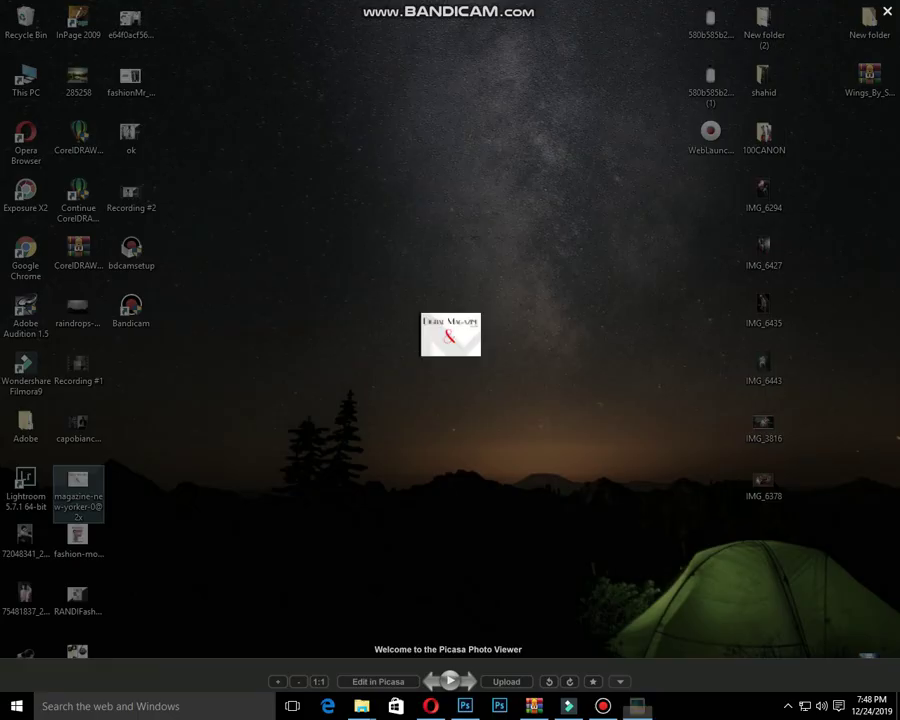
key("Escape")
key("Return")
key("Escape")
key("Down")
key("Return")
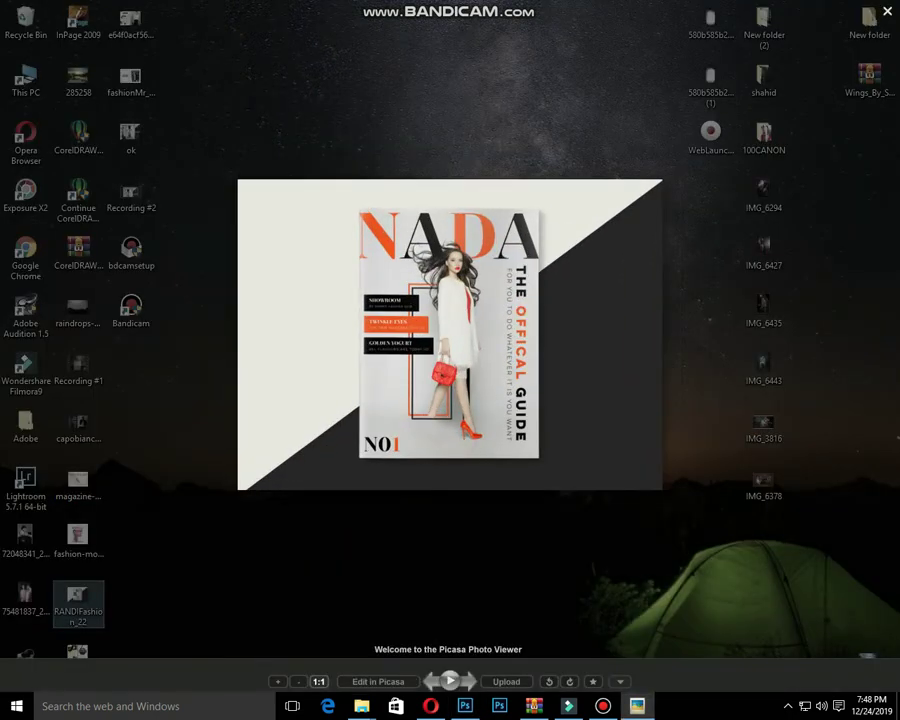
key("Escape")
key("Down")
key("Return")
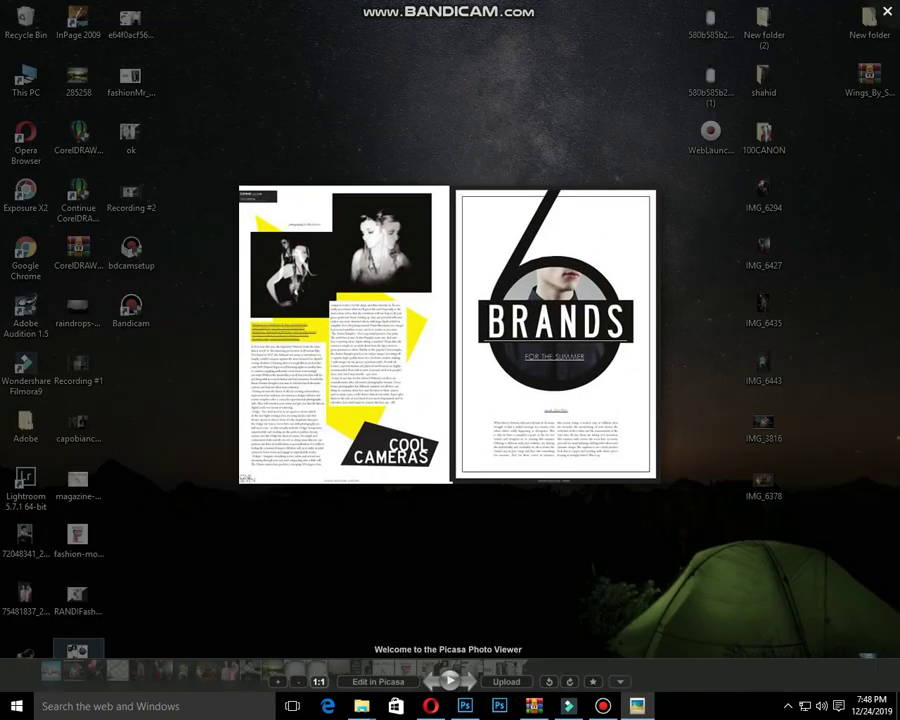
key("Escape")
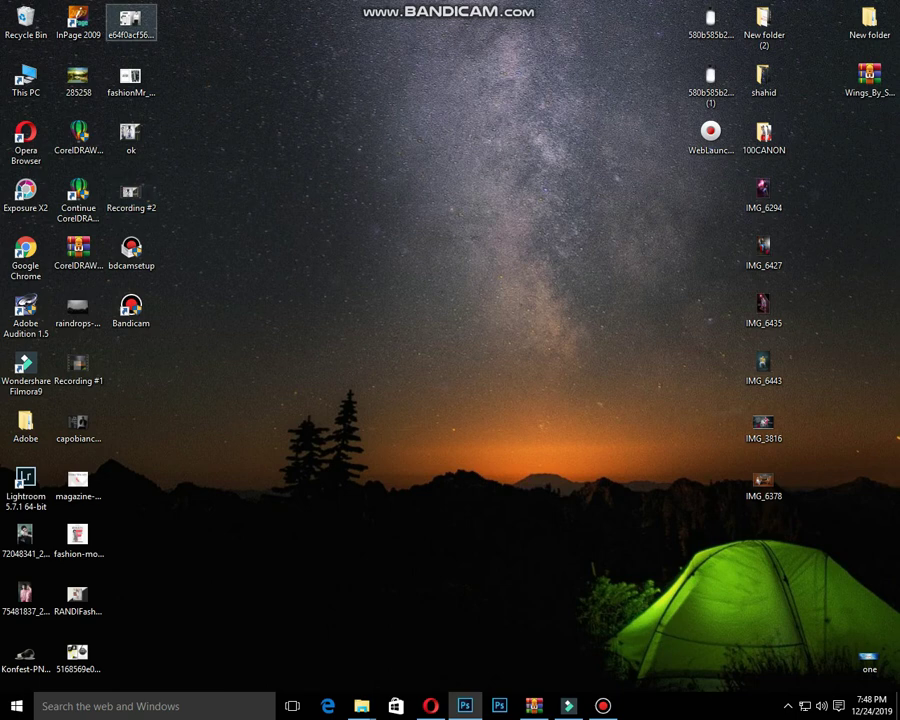
Step: Open the e64f0acf fashion magazine layout image in Photoshop and select its whole DIGITAL philosophy page
double_click(130, 22)
key("Escape")
left_click_drag(130, 22, 440, 600)
left_click_drag(465, 706, 358, 517)
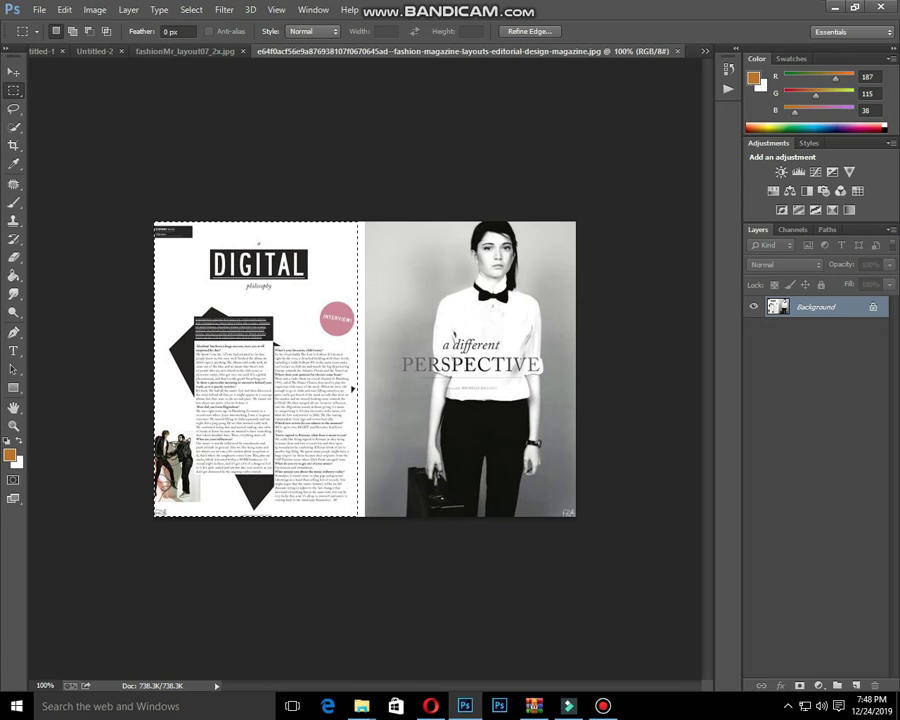
Step: Copy the selected DIGITAL philosophy page to a new layer and return to the Untitled-2 document
key("ctrl+j")
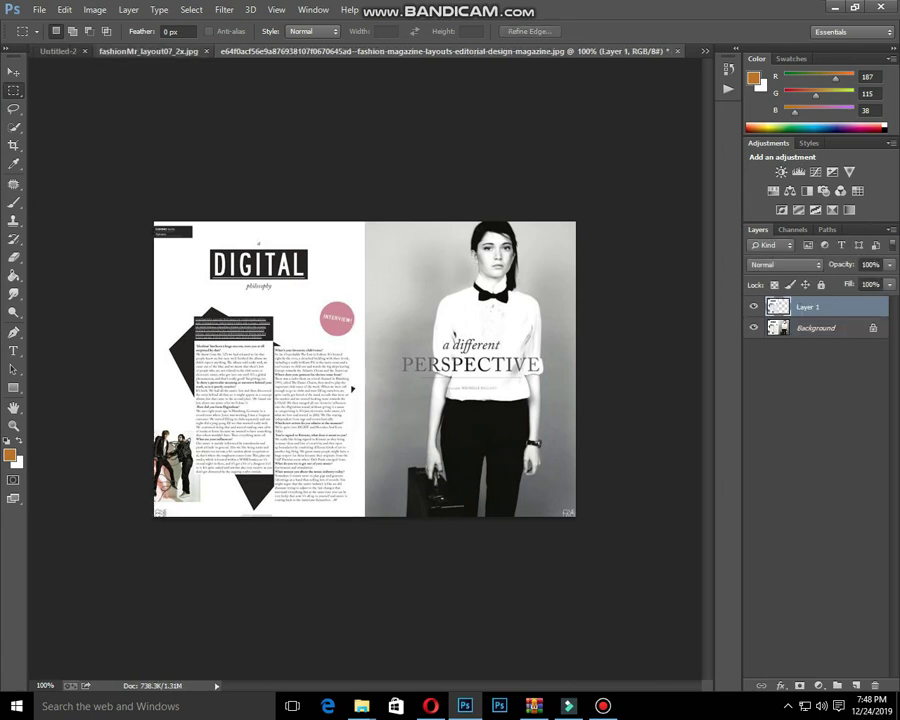
left_click(148, 51)
key("ctrl+shift+Tab")
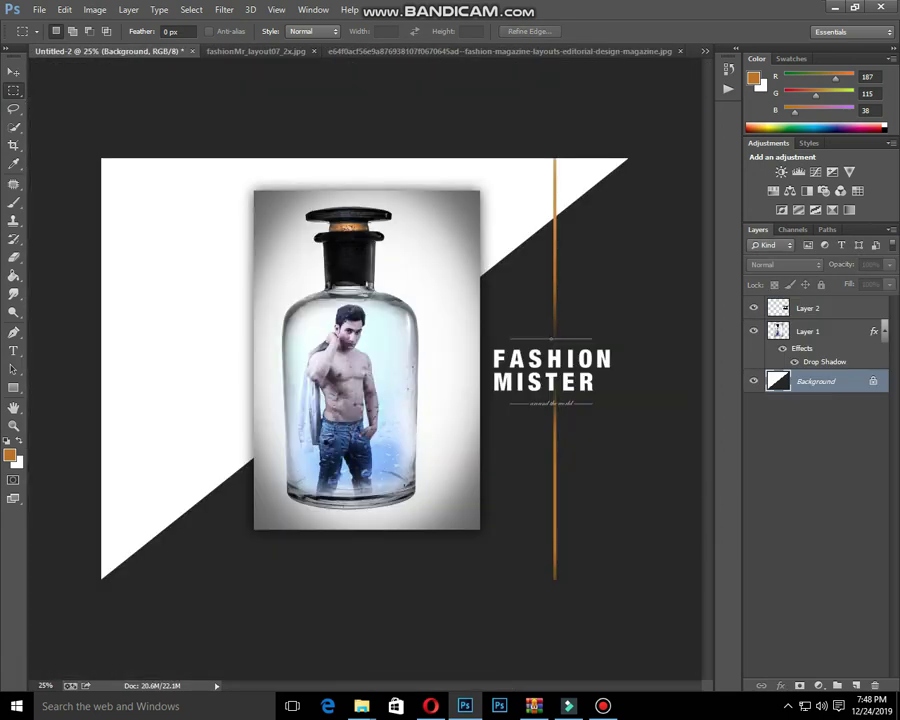
key("i")
key("ctrl+b")
key("Escape")
key("m")
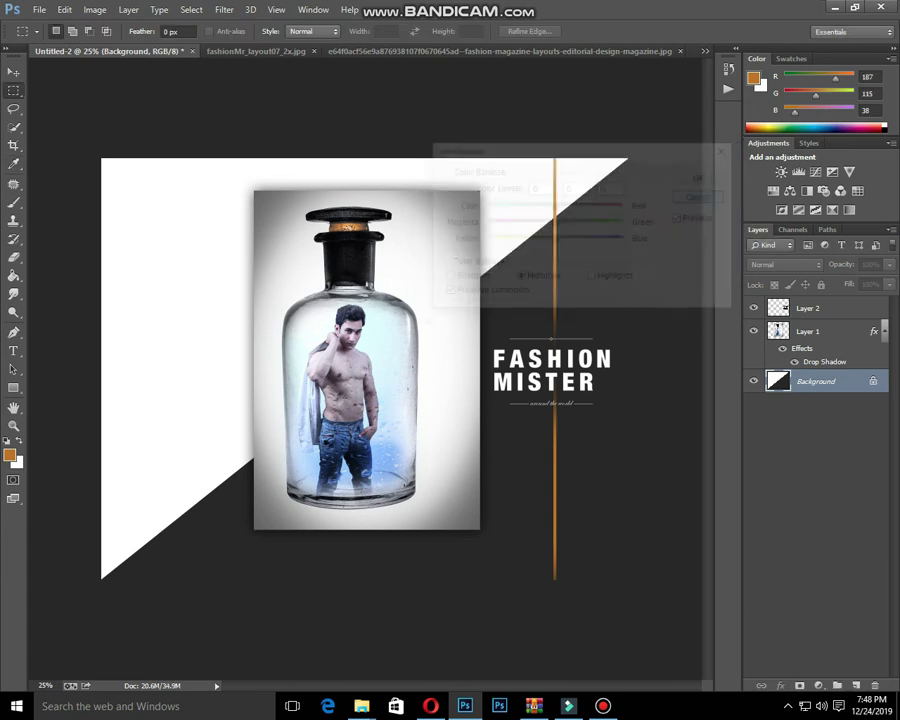
Step: Place the copied DIGITAL philosophy page on a new layer, scaled and positioned over the white area beside the bottle picture
key("ctrl+shift+alt+n")
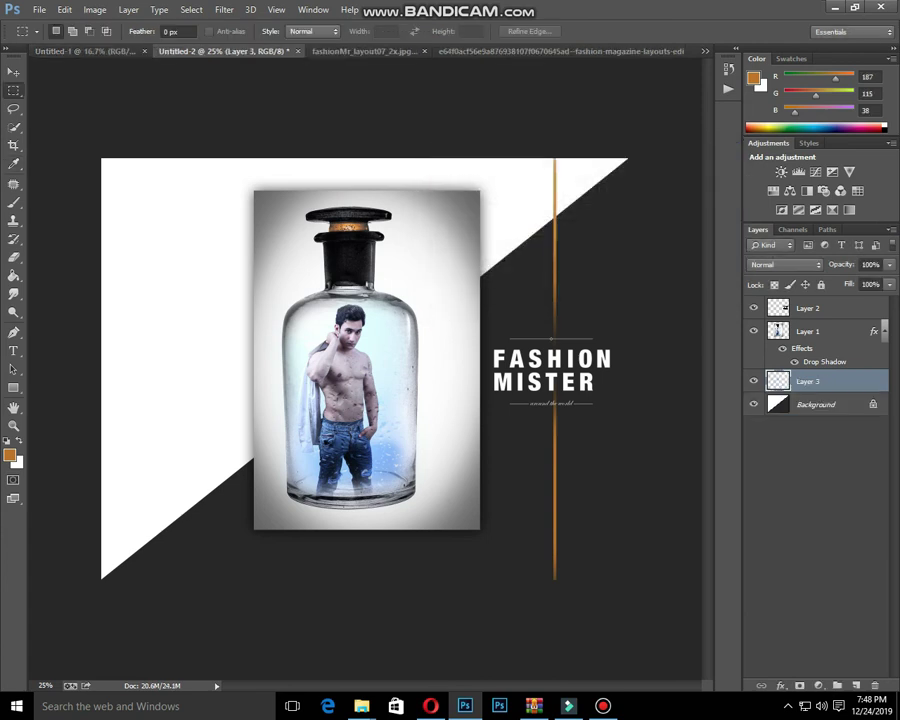
key("ctrl+t")
left_click_drag(391, 332, 470, 216)
left_click_drag(415, 285, 247, 288)
left_click_drag(197, 371, 193, 359)
key("Return")
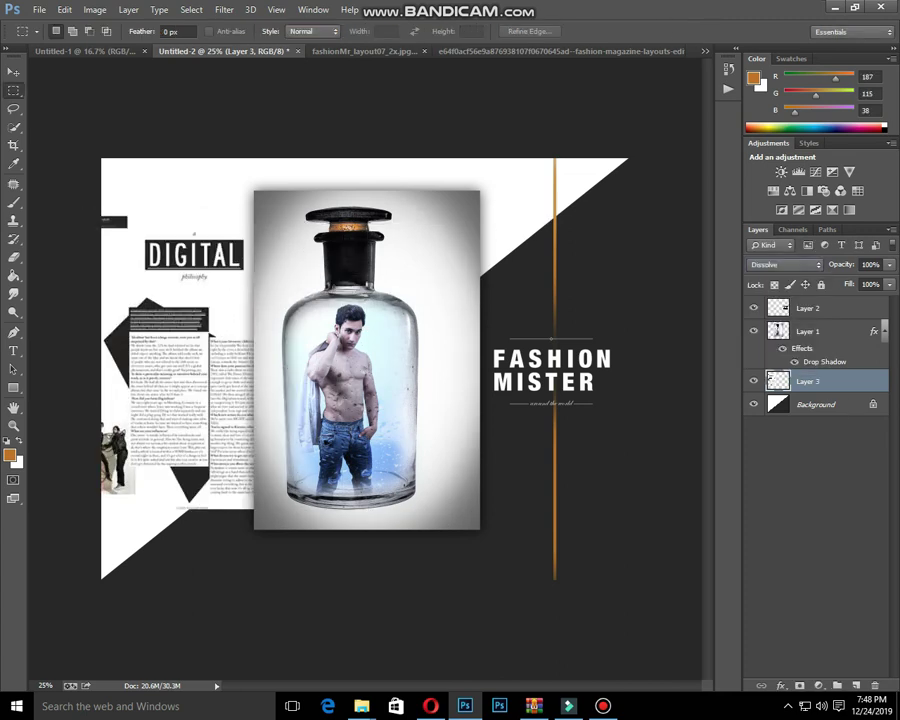
Step: Blend the DIGITAL page layer with Darker Color and move it above all other layers
key("shift+alt+m")
key("Up")
left_click_drag(808, 381, 808, 299)
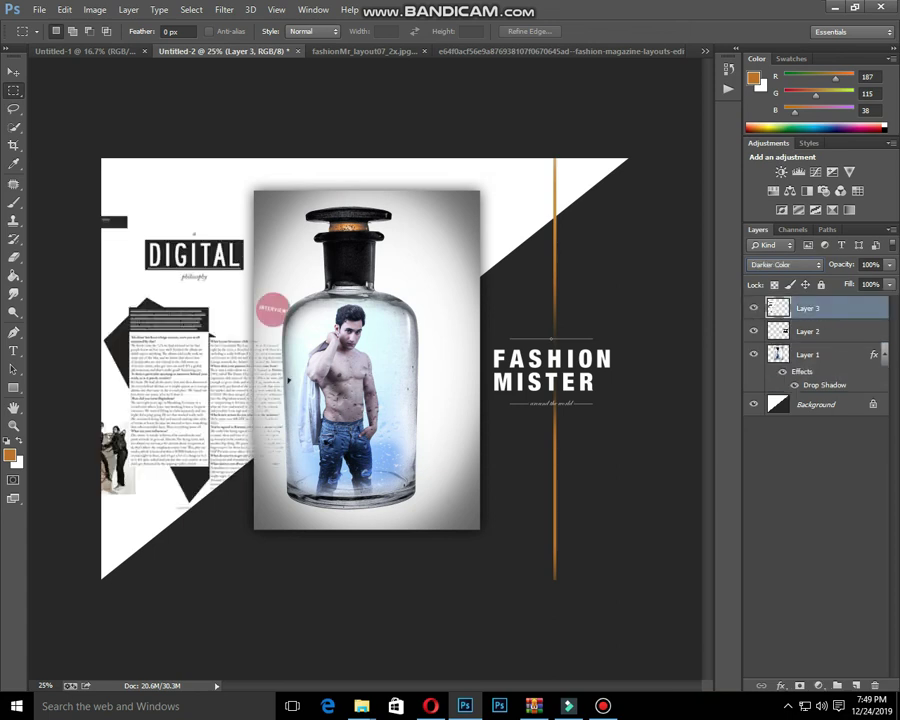
Step: Scale the DIGITAL page to about 85% and move it into the upper-left corner of the canvas
key("v")
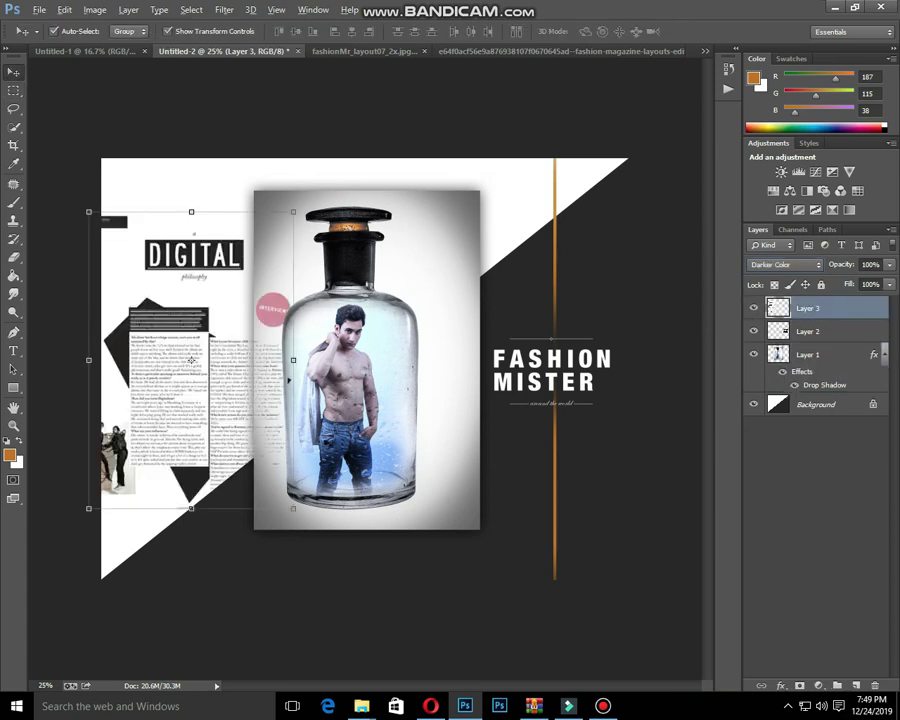
key("ctrl+t")
left_click_drag(293, 212, 279, 235)
left_click_drag(211, 371, 208, 301)
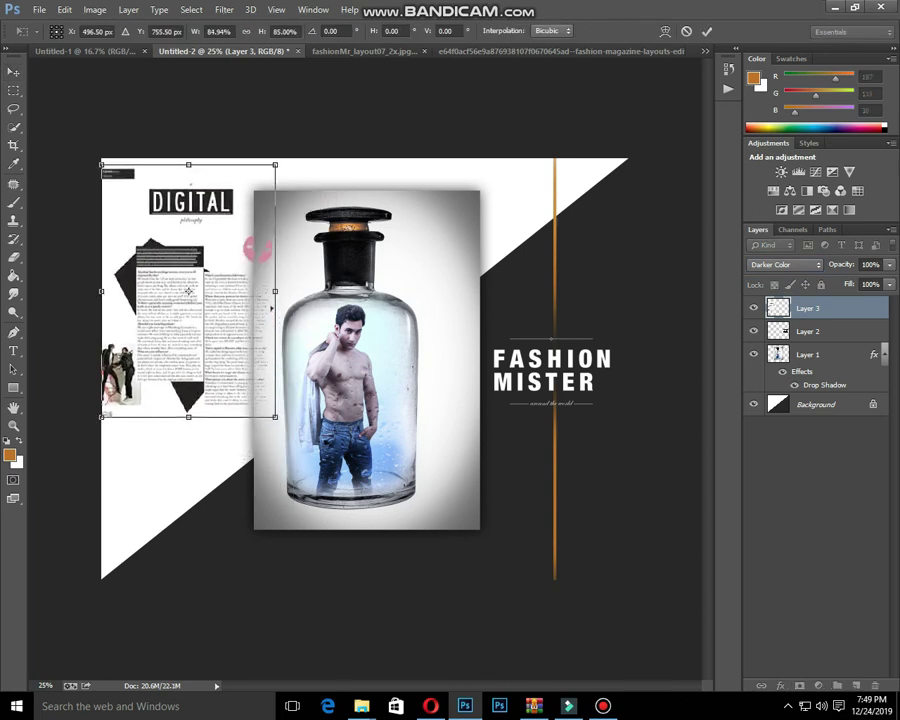
key("Return")
Step: Select the man from head to hips in the bottle picture on Layer 1 and copy that area to a new layer
left_click(361, 370)
scroll(361, 370, "up", 2)
left_click(13, 90)
key("m")
left_click_drag(295, 290, 385, 466)
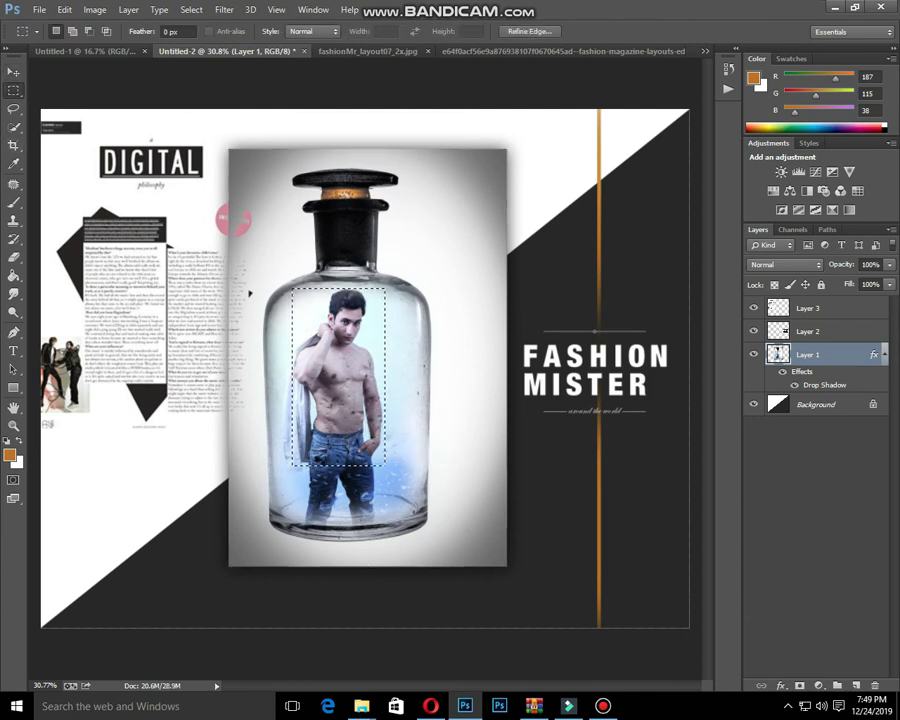
key("ctrl+j")
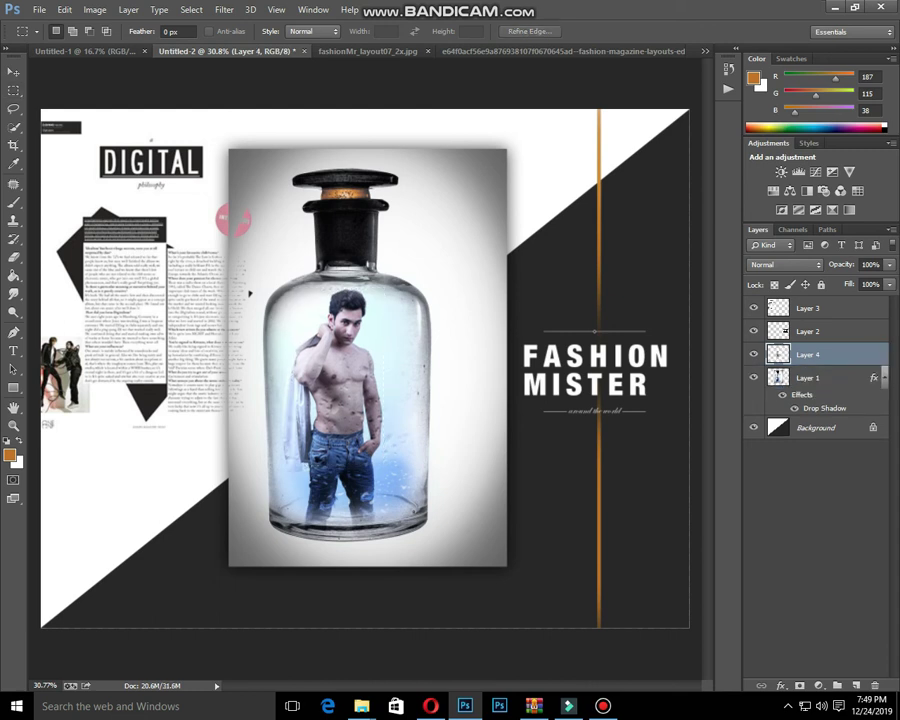
Step: Enlarge the copied portrait slightly, place it over the DIGITAL page's first text column, and bring its layer to the front
key("ctrl+t")
left_click_drag(385, 285, 392, 273)
left_click_drag(343, 313, 145, 238)
key("Return")
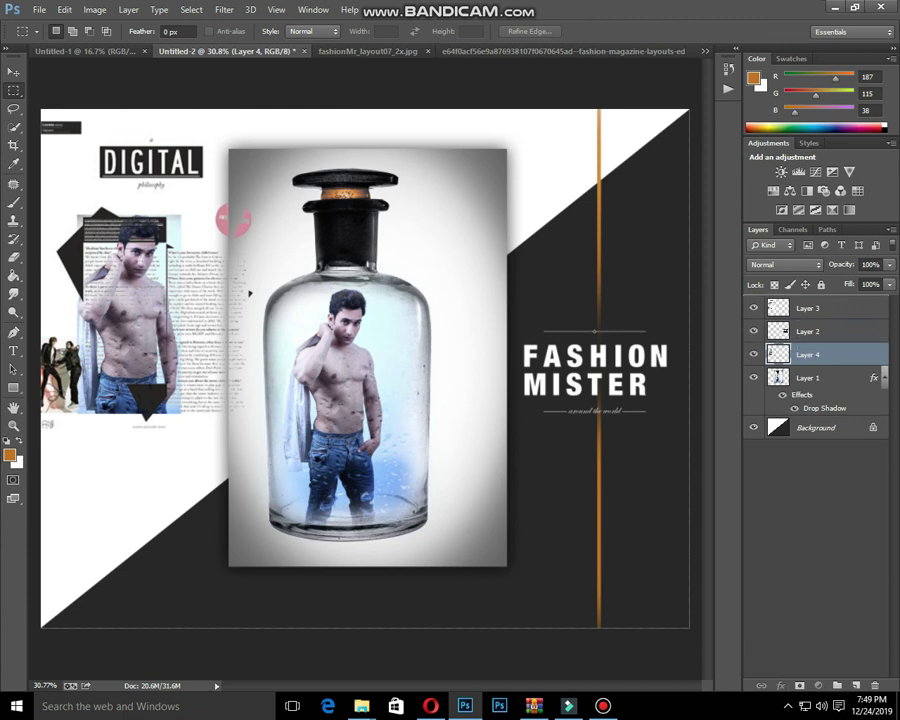
key("ctrl+shift+bracketright")
Step: Scale the portrait to about 99% and nudge it slightly left over the black shapes
left_click(13, 72)
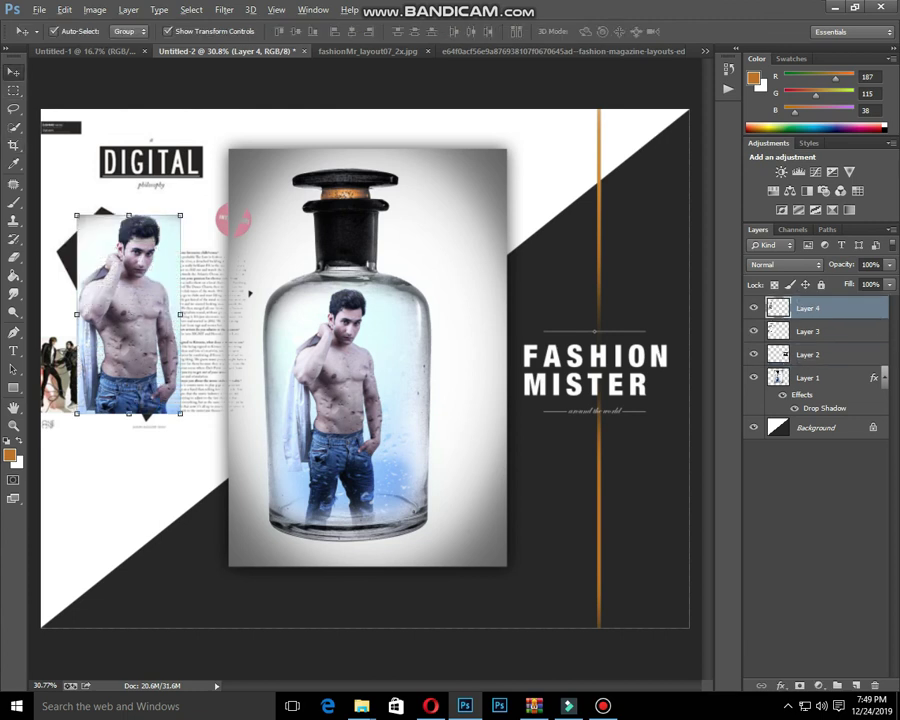
mouse_move(181, 214)
left_mouse_down()
mouse_move(177, 223)
mouse_move(180, 216)
left_mouse_up()
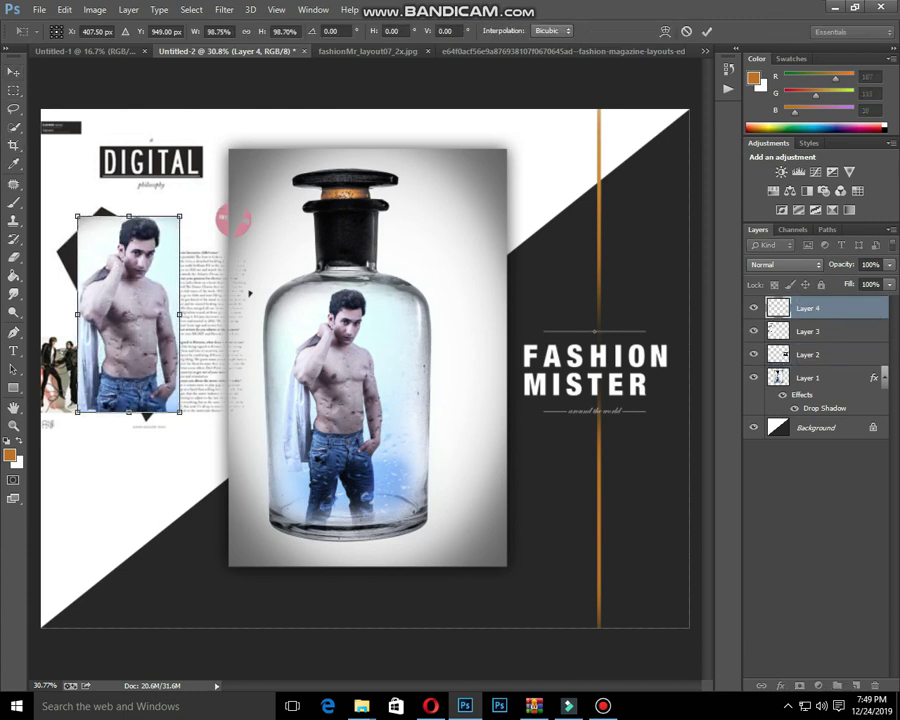
key("Return")
key("Left")
key("Left")
key("Left")
key("Left")
key("Left")
key("Left")
key("Left")
key("Left")
key("Left")
key("Left")
key("Left")
key("Left")
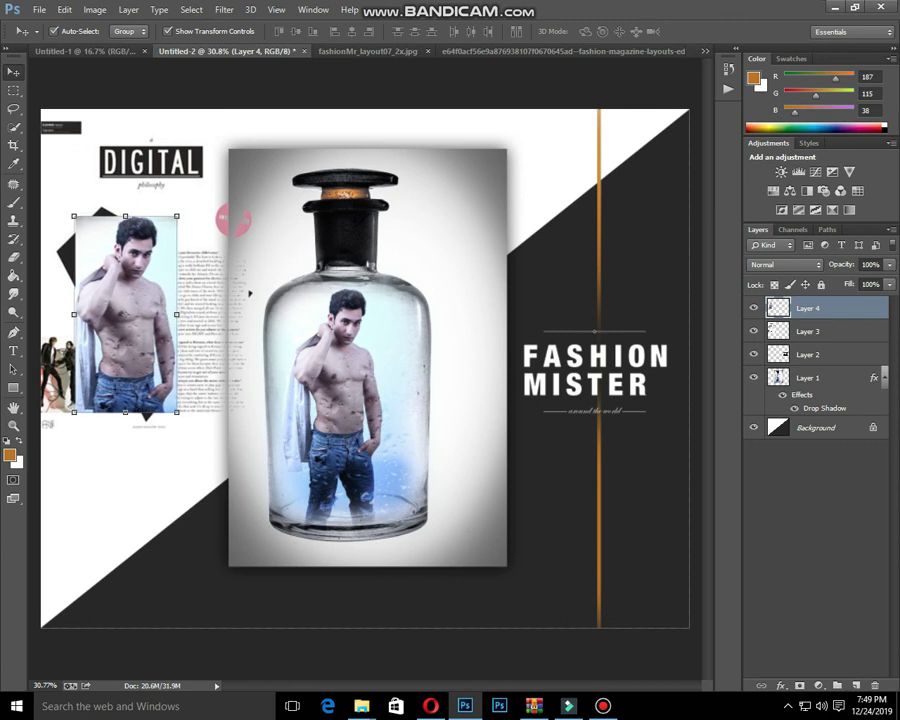
Step: Add a thin black Stroke effect around the portrait on Layer 4
left_click(781, 685)
left_click(798, 598)
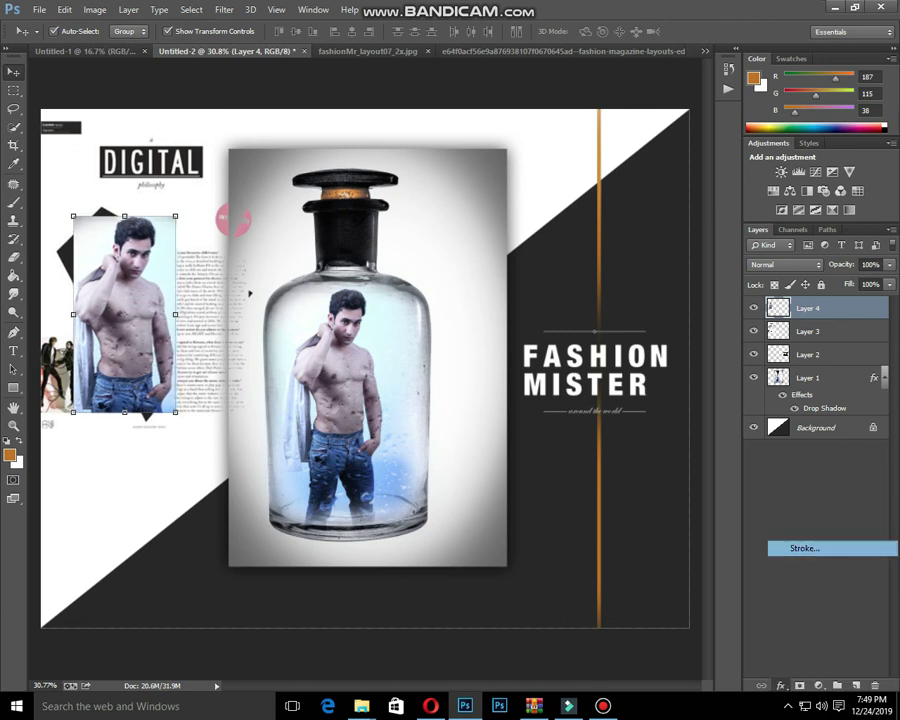
key("Return")
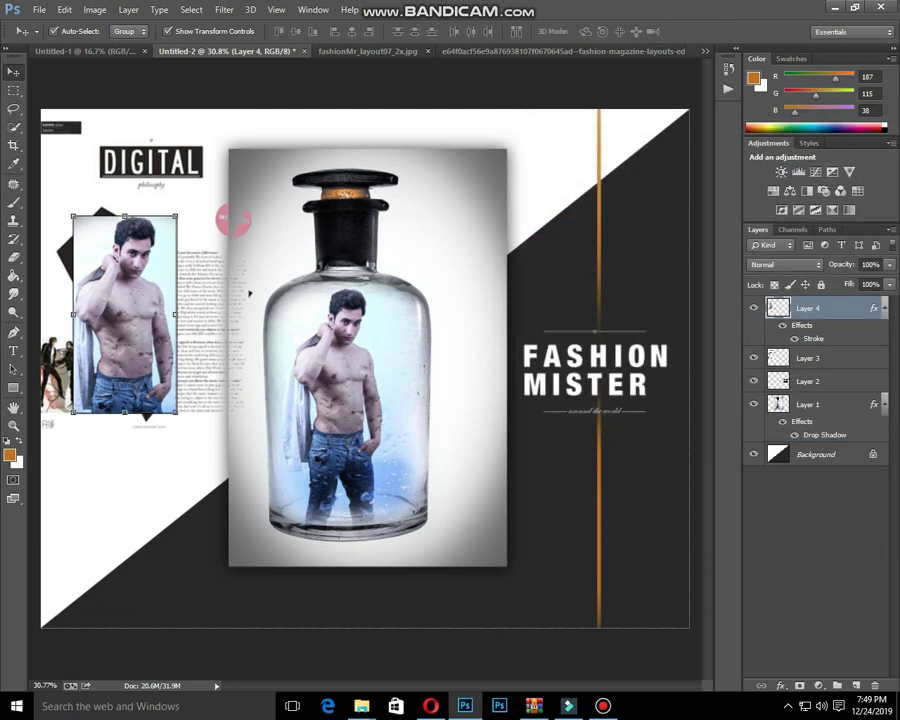
Step: Delete the leftover figures at the left edge of the DIGITAL page on Layer 3 and deselect
key("ctrl+minus")
key("ctrl+minus")
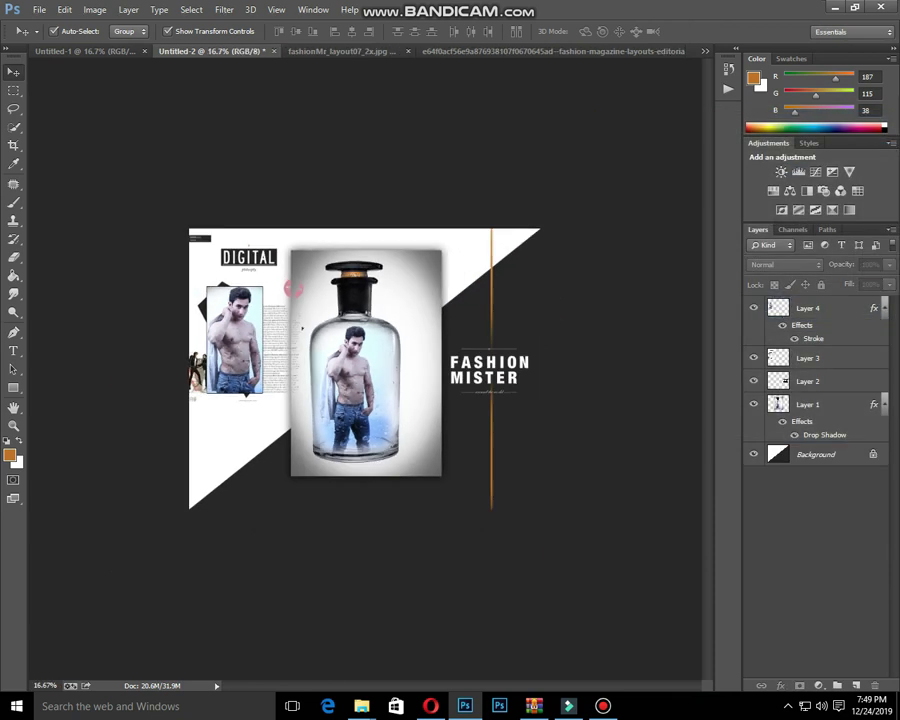
key("ctrl+plus")
key("m")
left_click_drag(102, 320, 133, 441)
left_click_drag(100, 317, 135, 440)
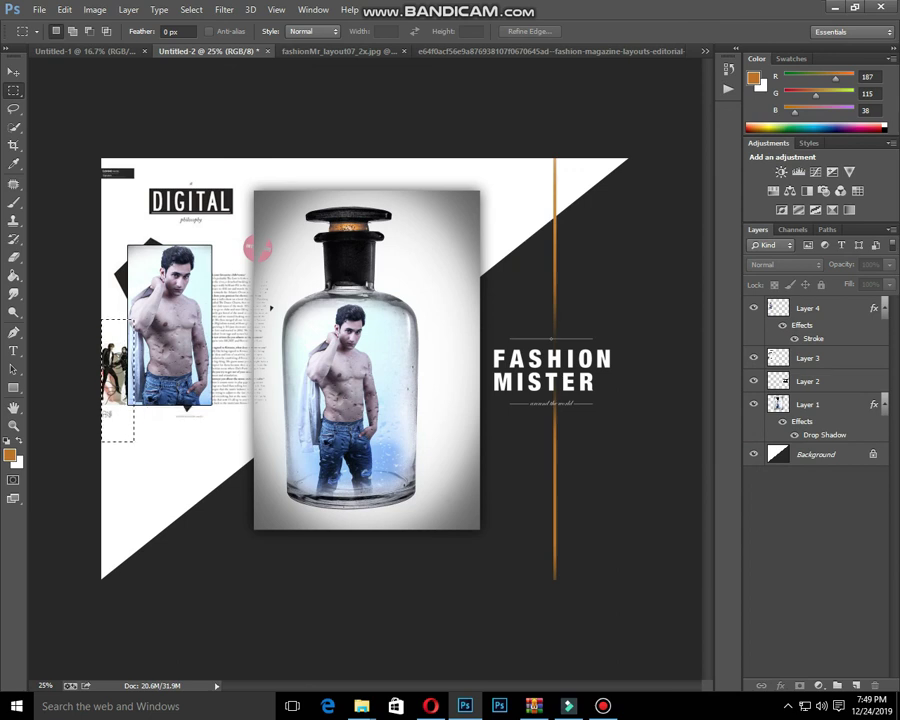
left_click(810, 358)
key("Delete")
key("ctrl+d")
Step: Merge all visible layers of the layout into the Background
key("ctrl+minus")
key("ctrl+plus")
key("ctrl+shift+e")
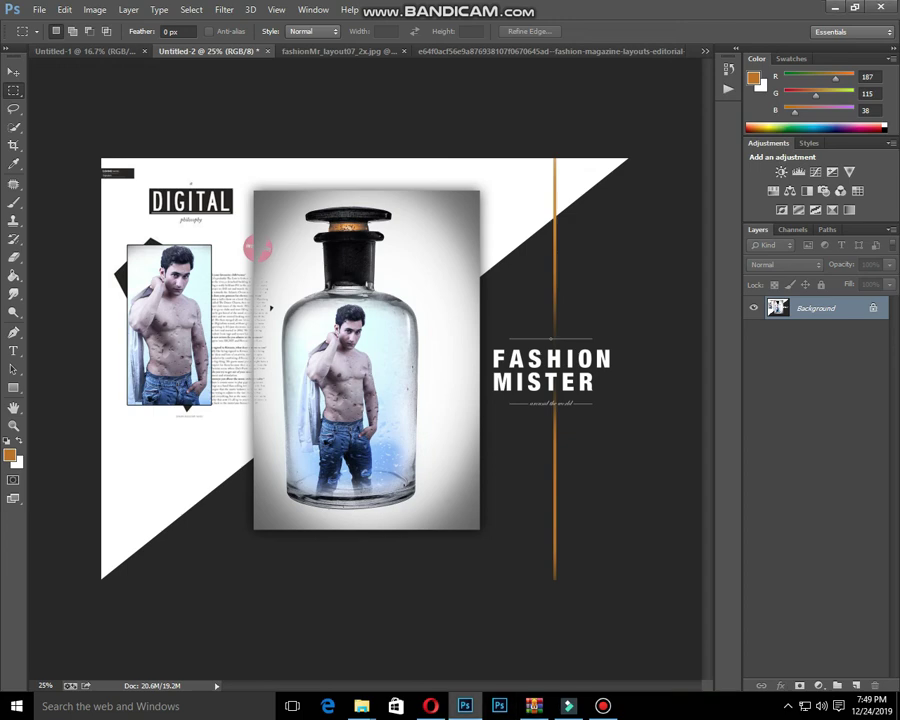
Step: Open the original photo IMG_3715 from the shoot folder and compare it with the layout in Photoshop
mouse_move(362, 706)
left_click(285, 630)
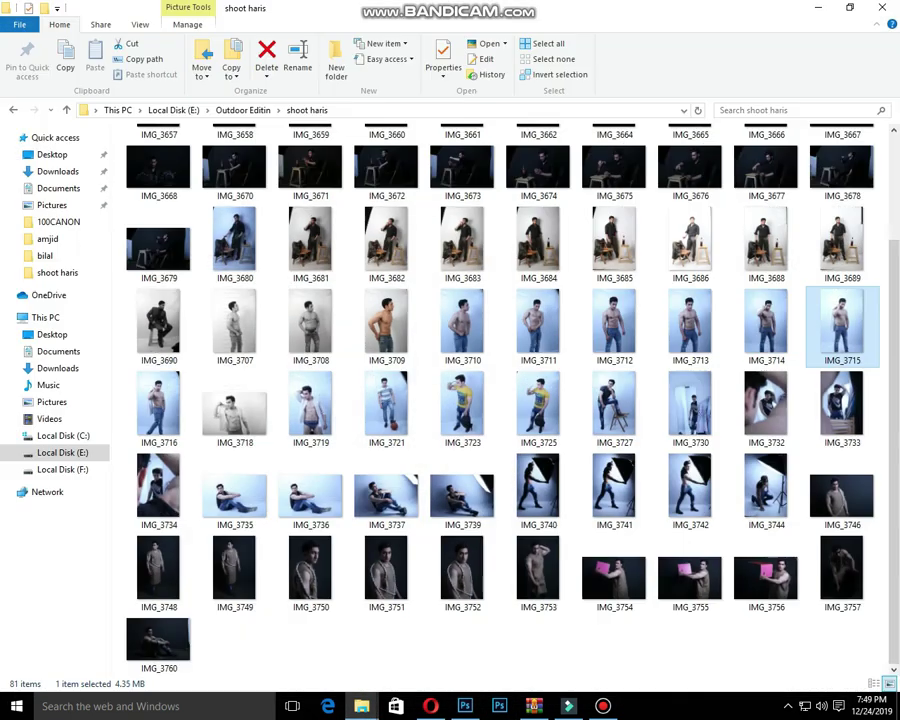
double_click(842, 326)
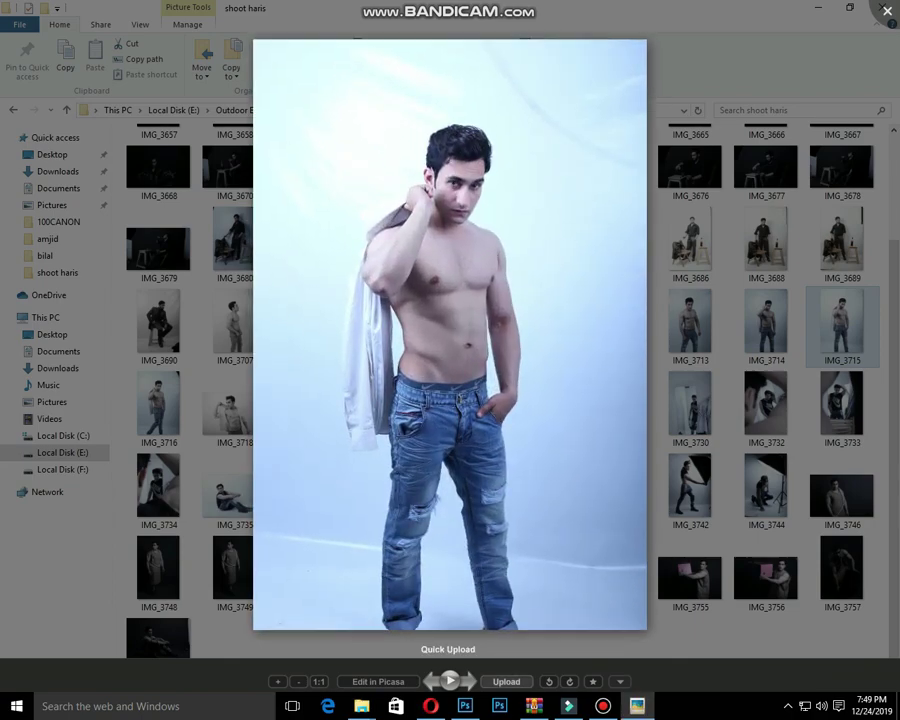
left_click(465, 706)
key("alt+Tab")
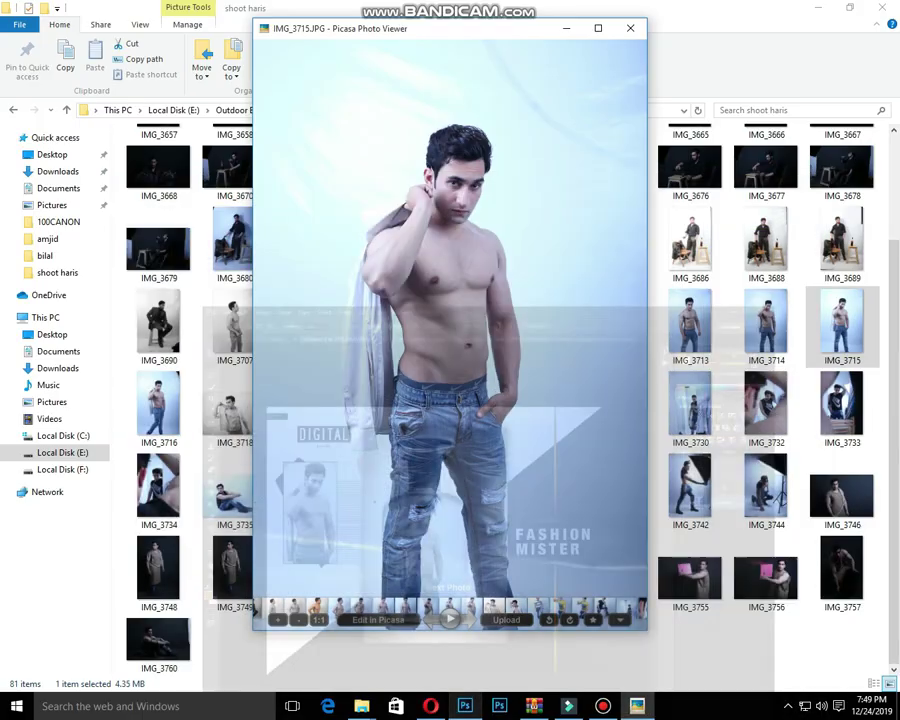
key("alt+Tab")
key("alt+Tab")
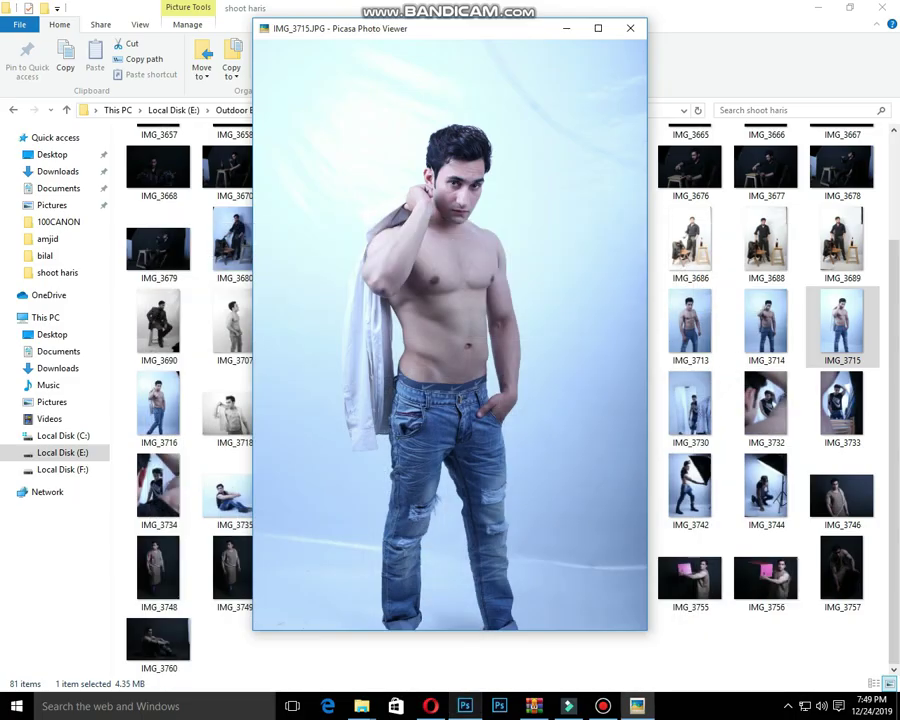